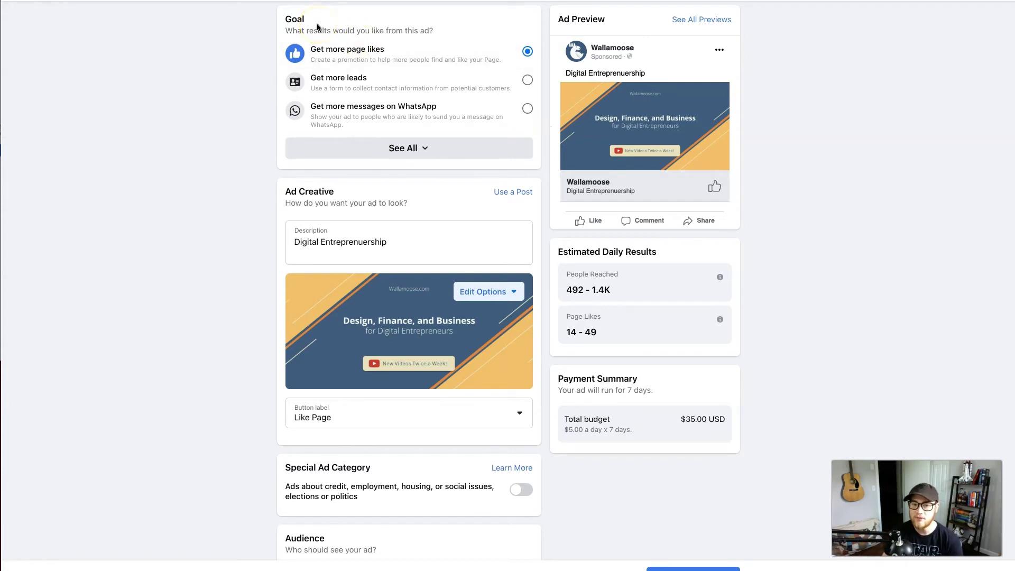
Expand the list of ad goals and set the goal to Get more website visitors.
left_click(397, 149)
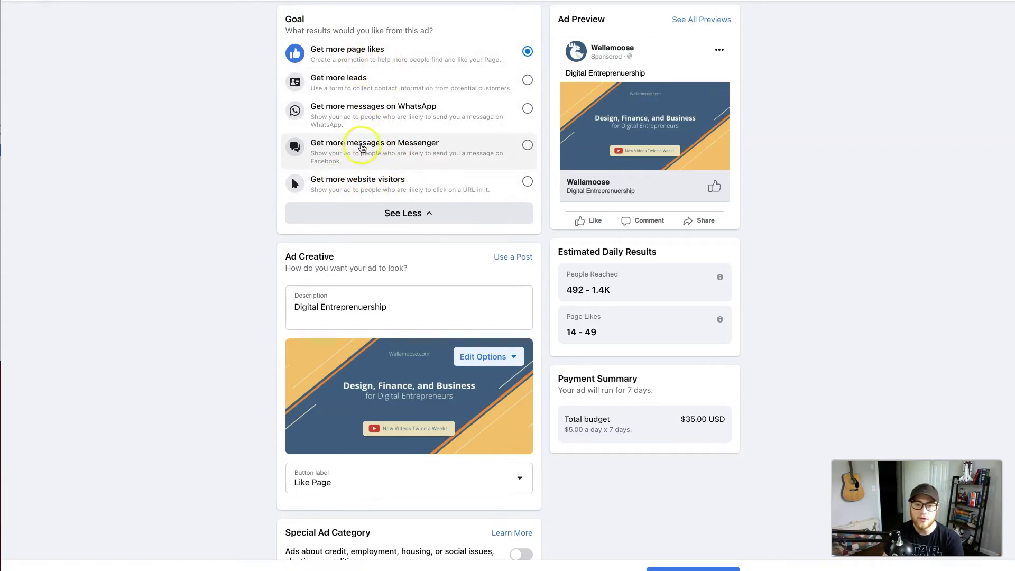
left_click(528, 182)
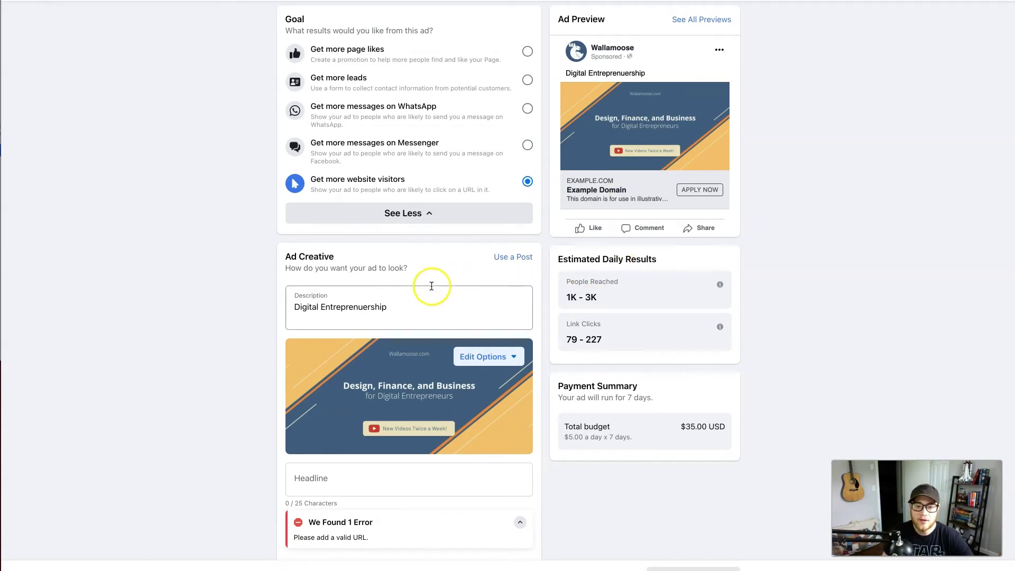
Replace the ad creative's description with "Summer SALE ending soon!".
scroll(431, 285, "down", 5)
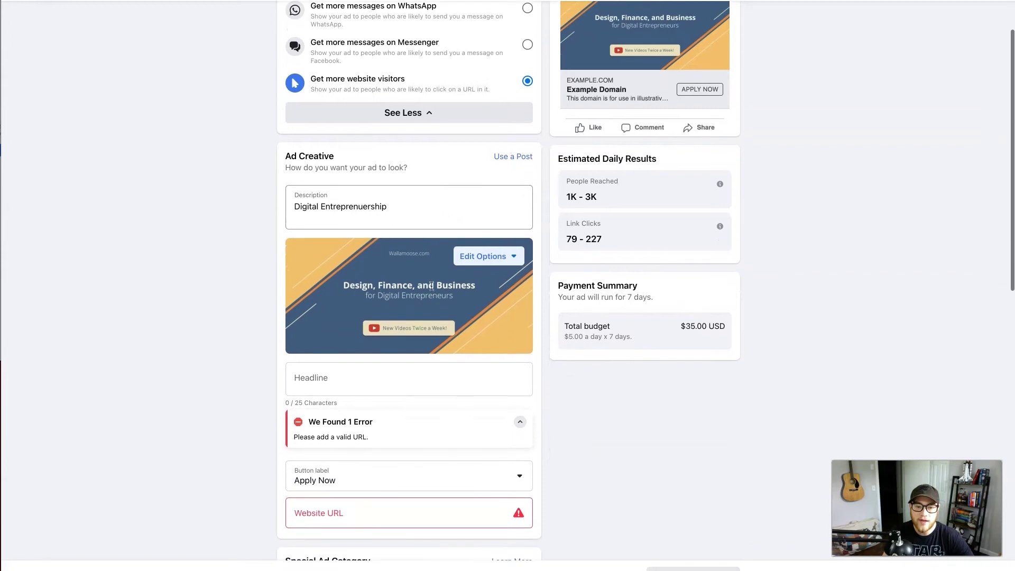
scroll(431, 286, "up", 2)
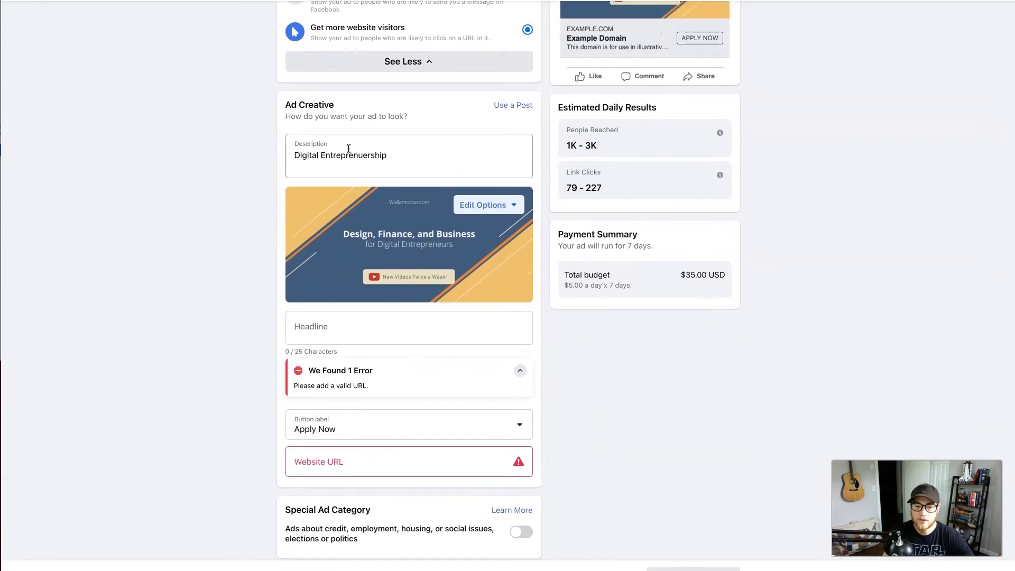
scroll(349, 148, "up", 3)
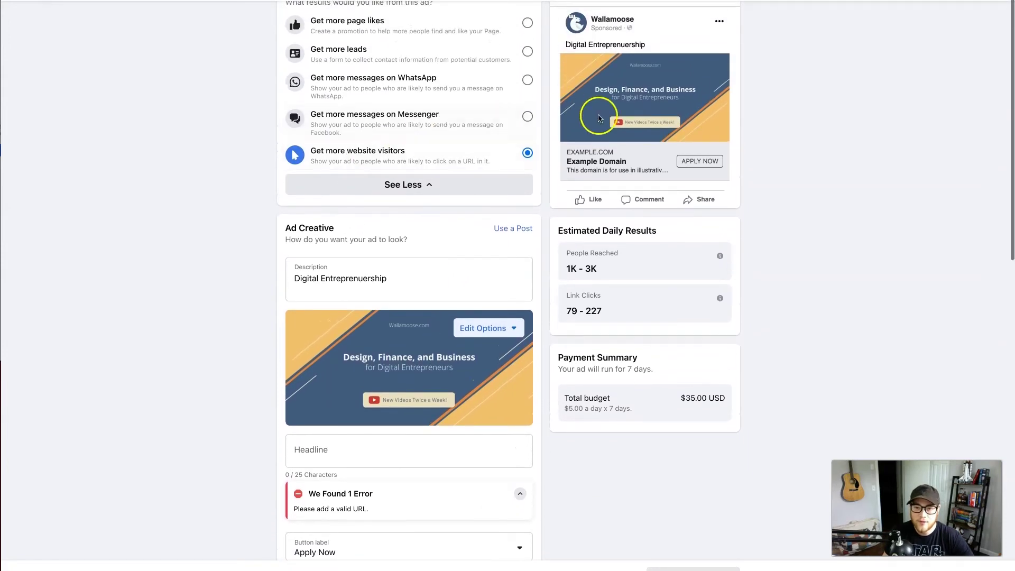
left_click_drag(293, 278, 390, 279)
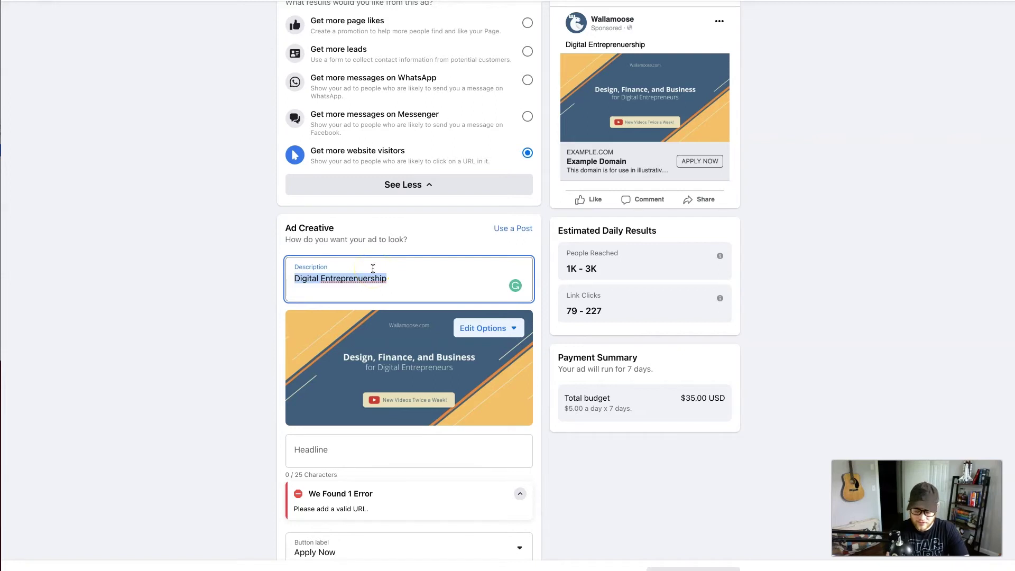
type("Summer S")
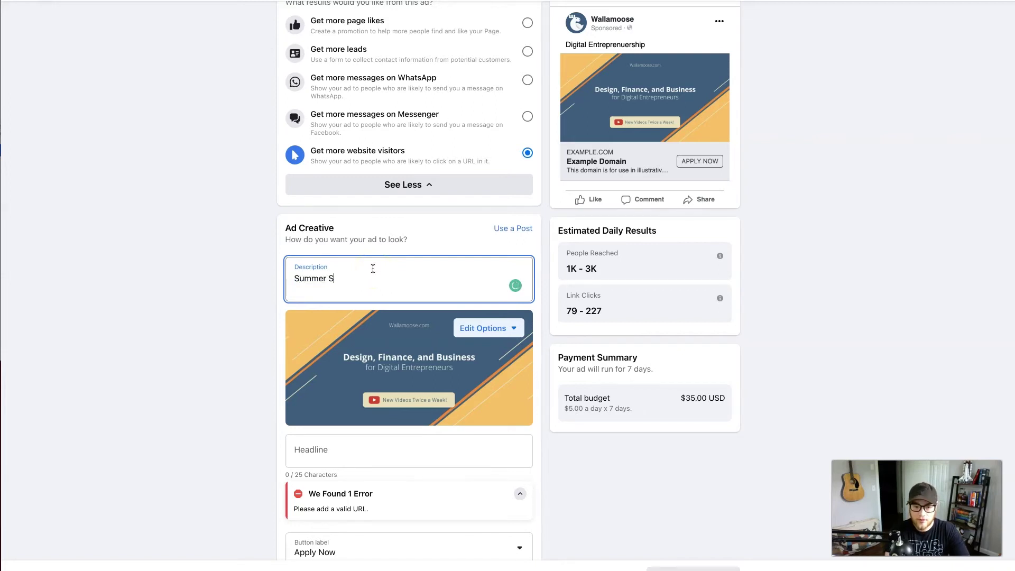
type("ALE ending soon!")
left_click(377, 271)
left_click(265, 285)
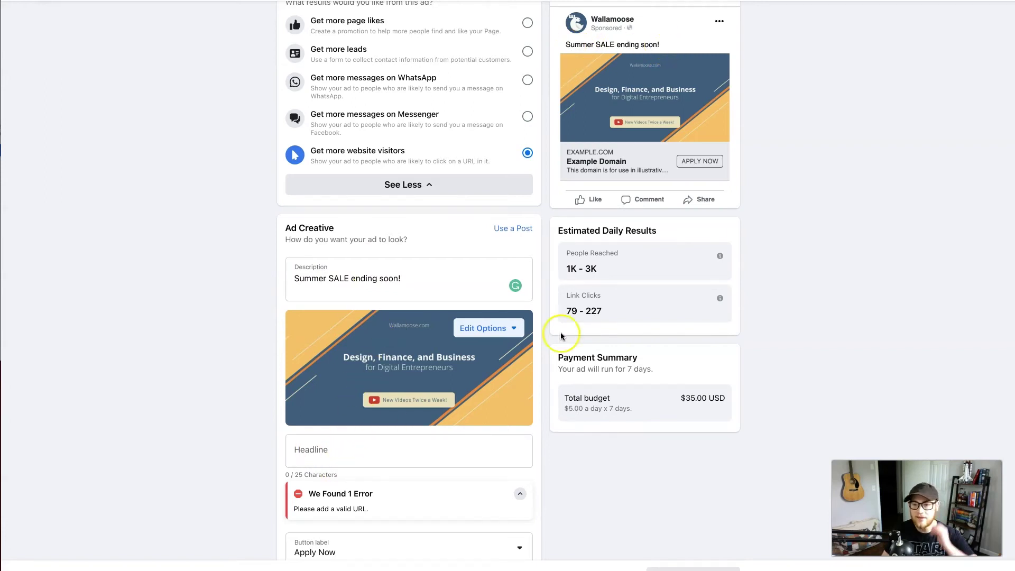
Enter "Summer SALE" as the ad headline.
left_click(347, 454)
type("SUmm")
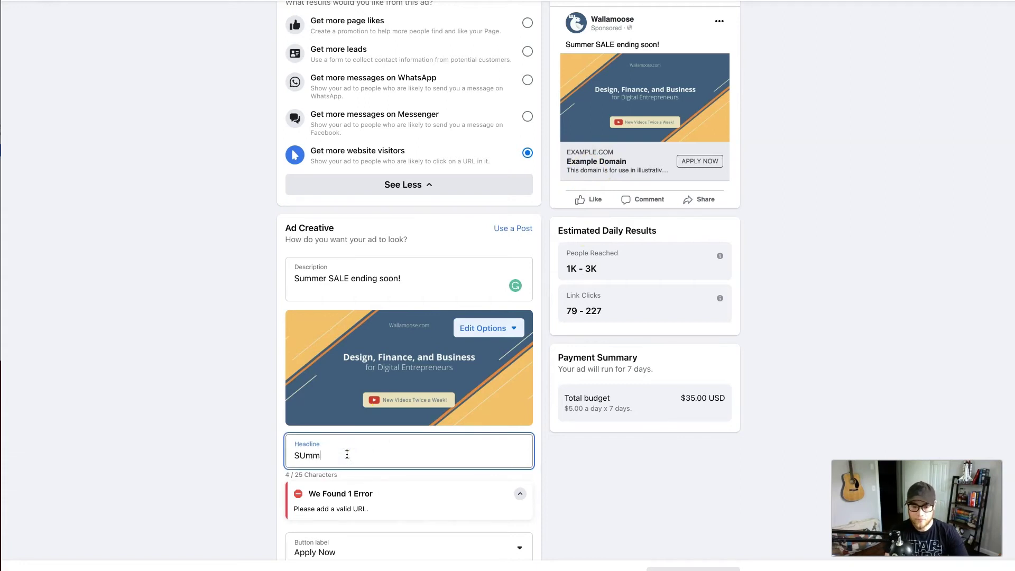
type("mer SALE")
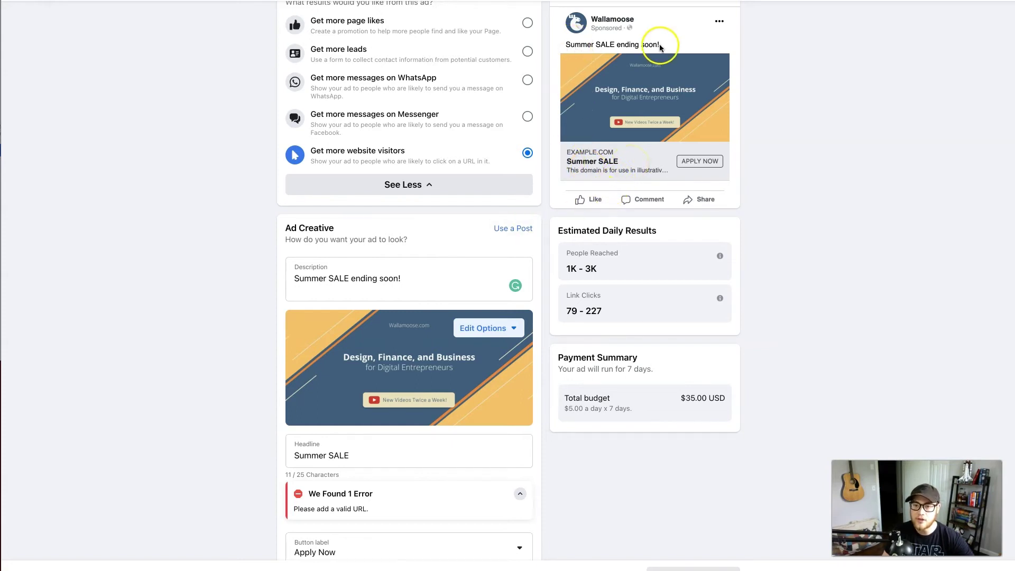
Try Learn More as the ad's button label, and settle on Shop Now.
scroll(480, 332, "down", 1)
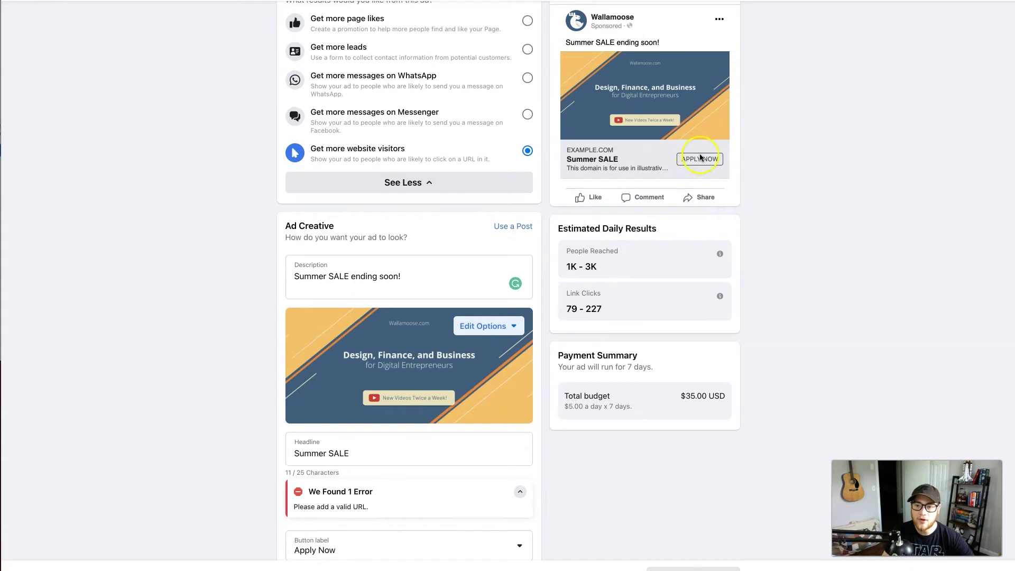
scroll(453, 385, "down", 3)
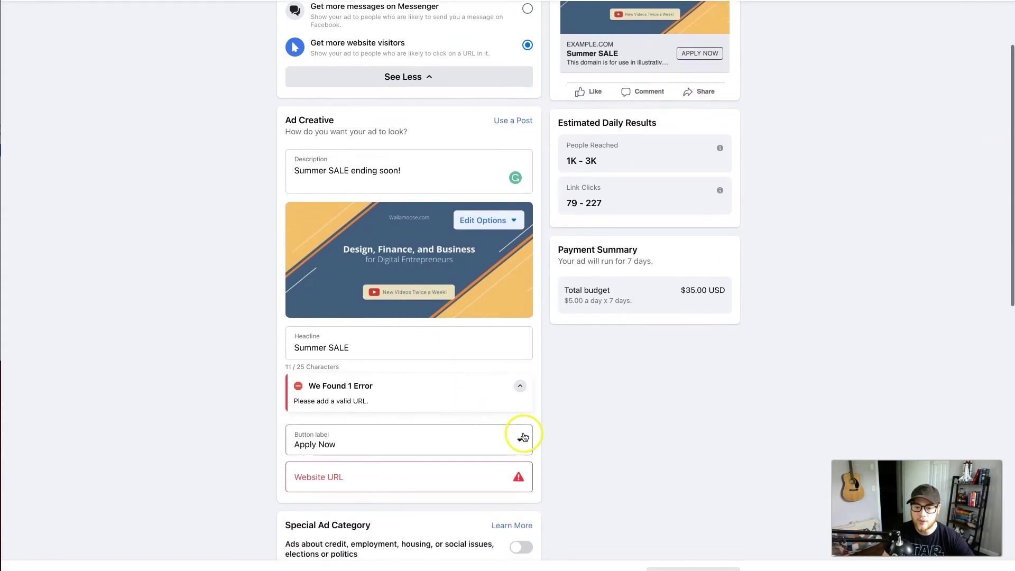
left_click(522, 440)
scroll(472, 450, "down", 3)
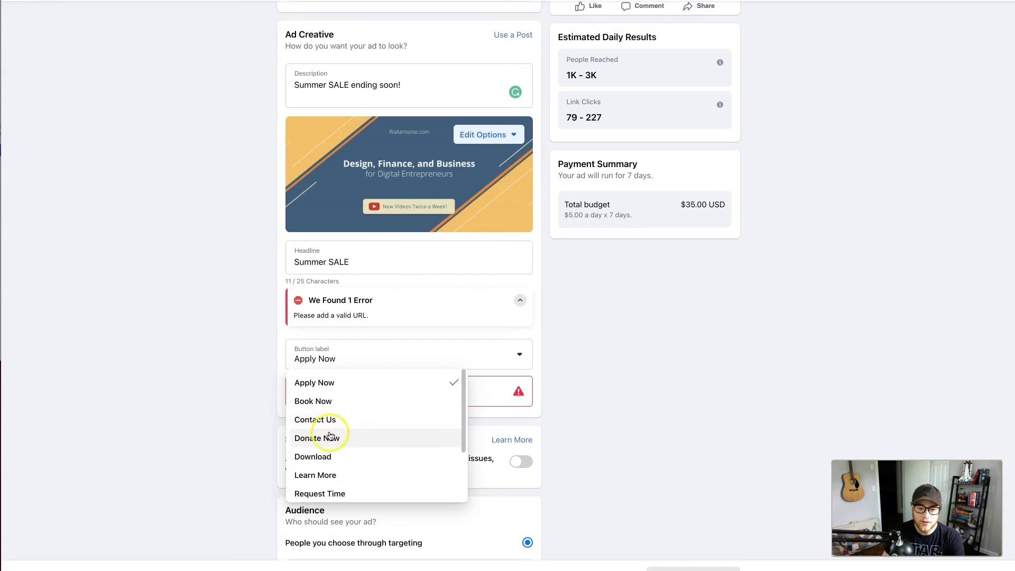
left_click(329, 477)
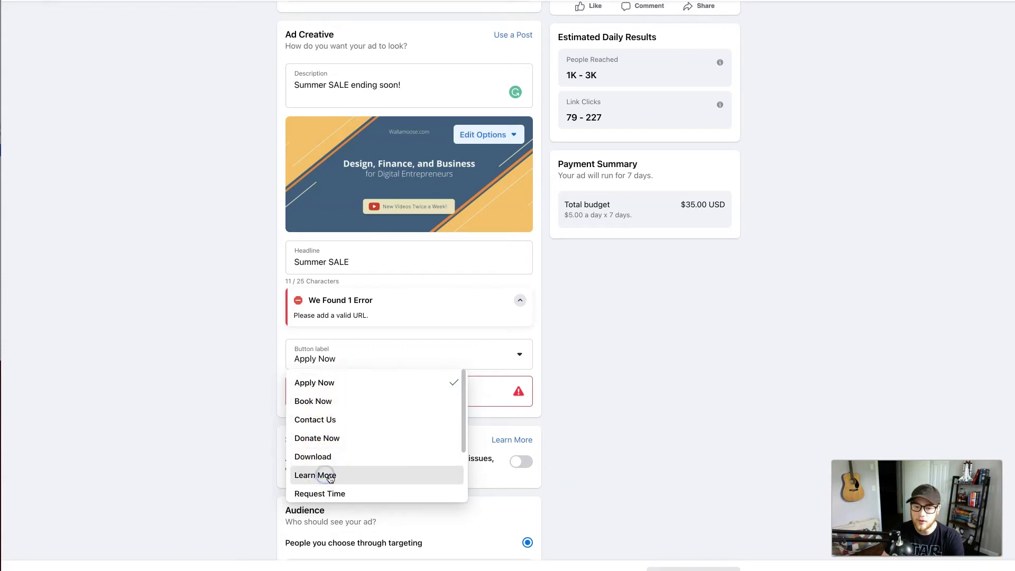
scroll(367, 448, "down", 1)
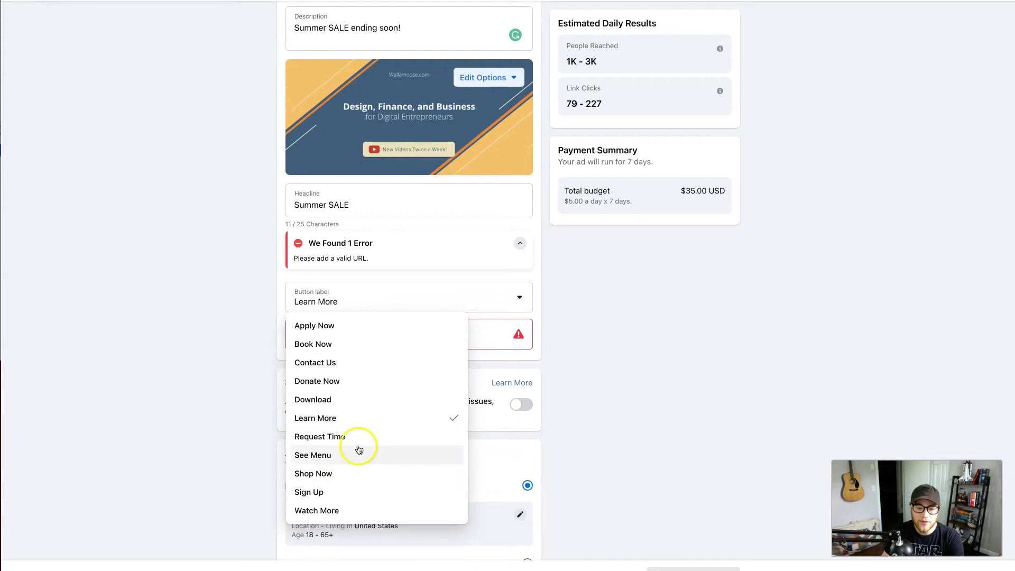
left_click(325, 472)
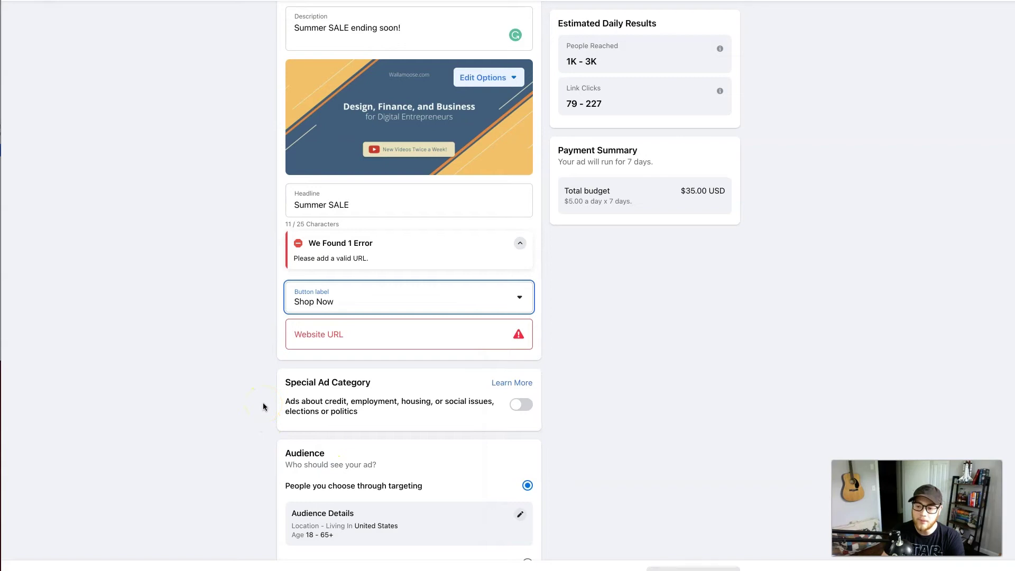
left_click(353, 333)
type("https://wallamoose.com")
scroll(254, 340, "up", 6)
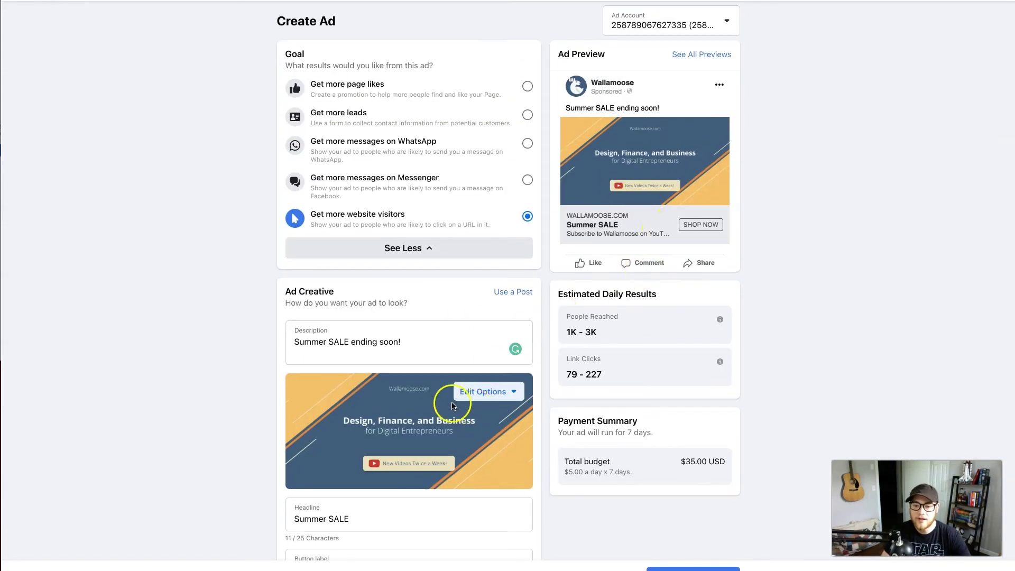
View the available editing options for the ad image and close them without choosing one.
scroll(450, 404, "down", 1)
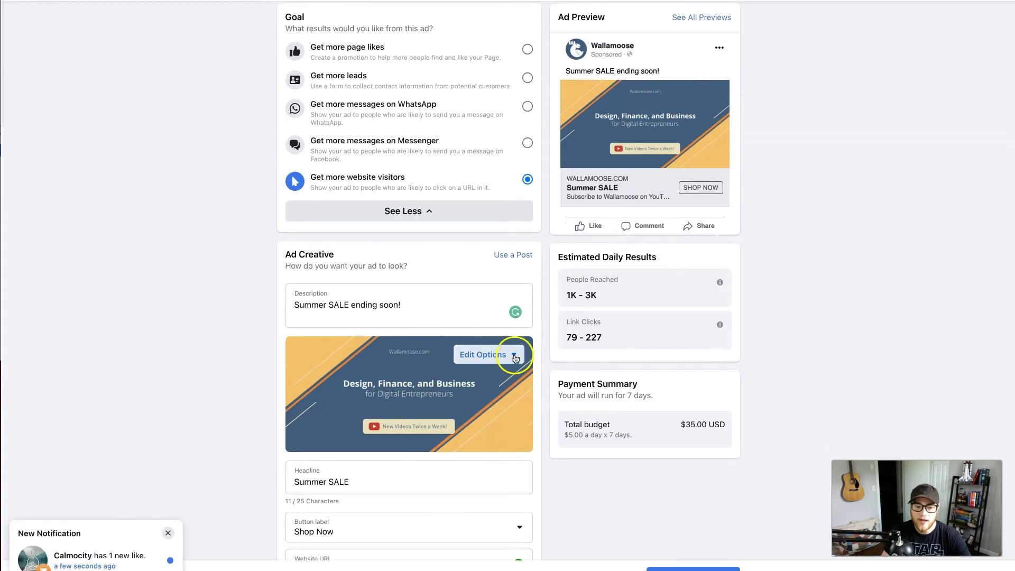
left_click(515, 357)
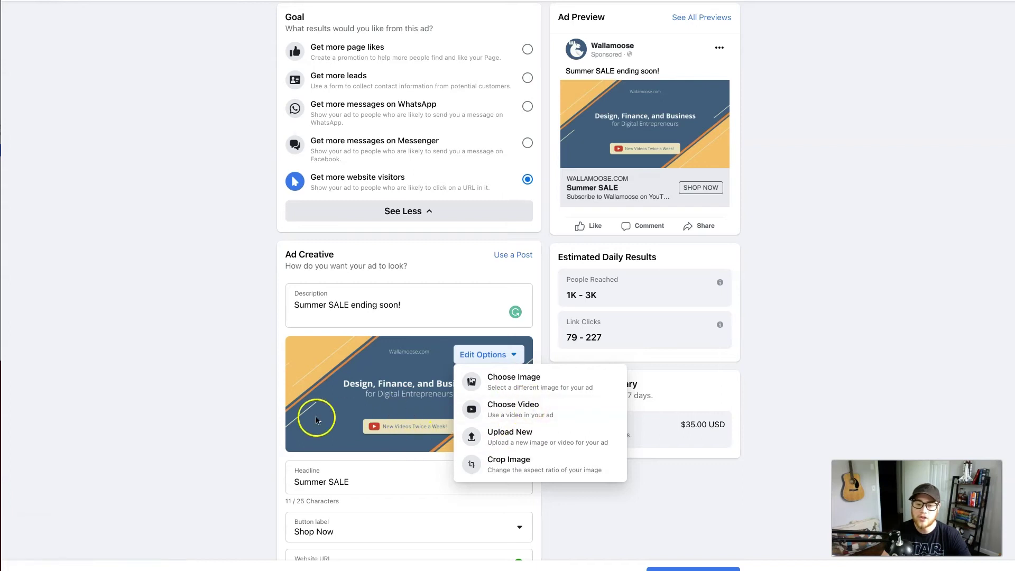
left_click(259, 392)
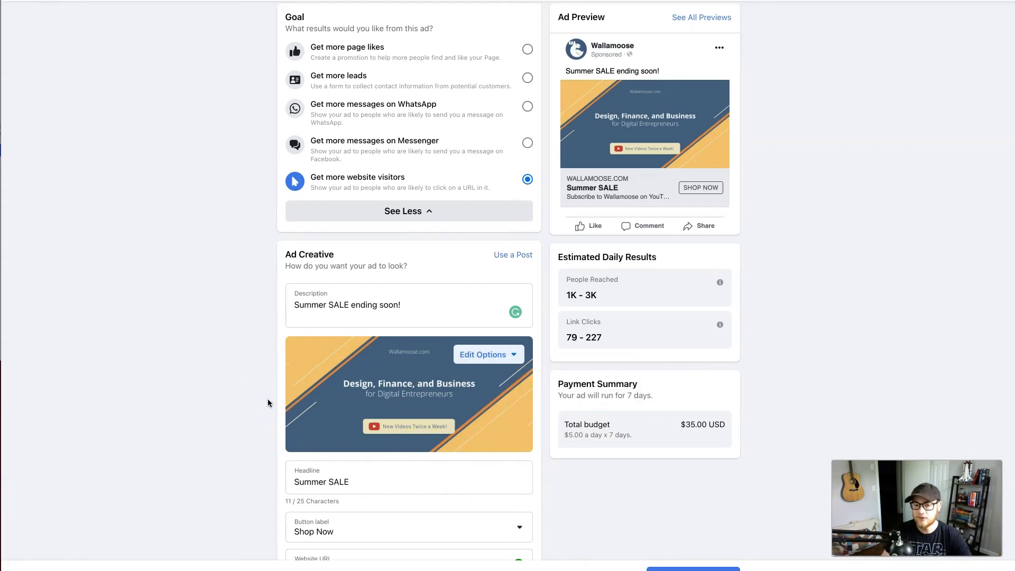
left_click(379, 393)
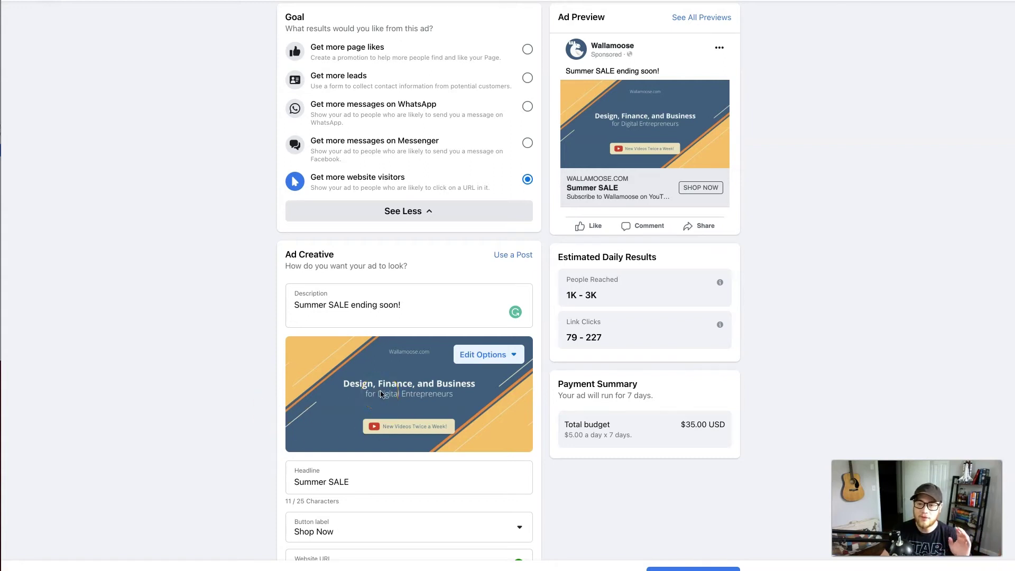
left_click(606, 181)
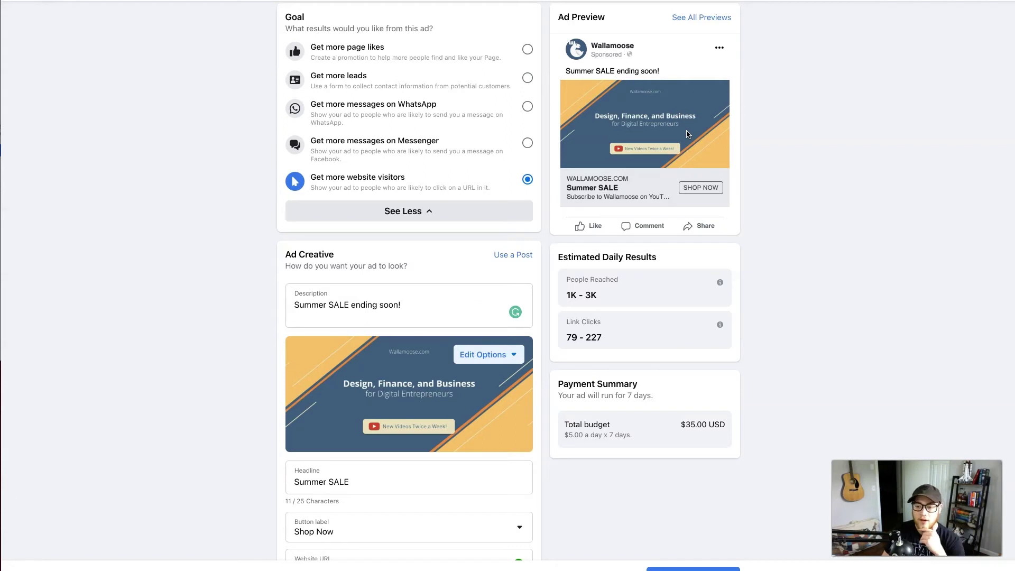
Turn on the special ad category setting to review its ad categories, and turn it off again.
scroll(610, 217, "down", 7)
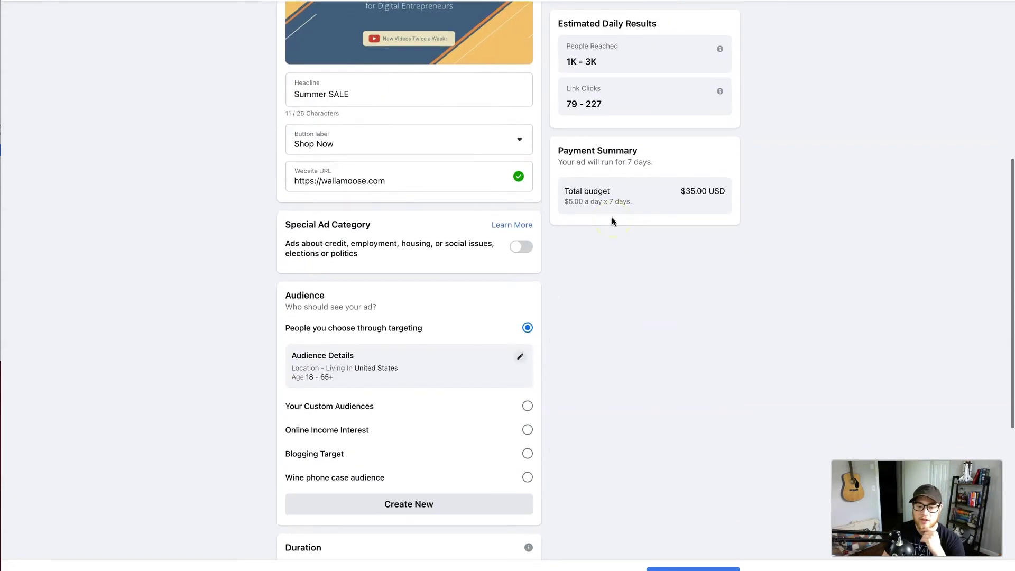
scroll(611, 219, "down", 1)
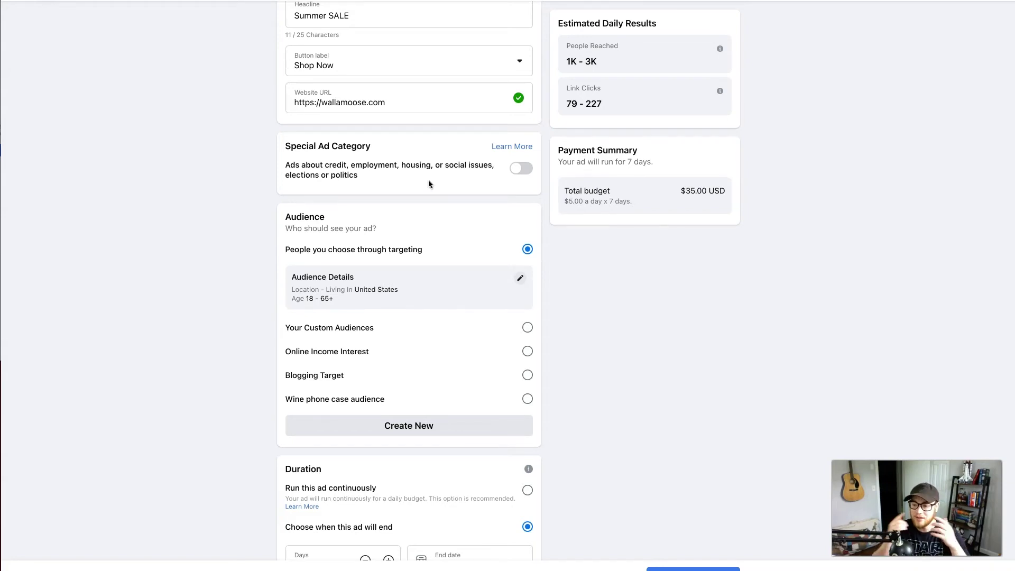
scroll(396, 188, "up", 1)
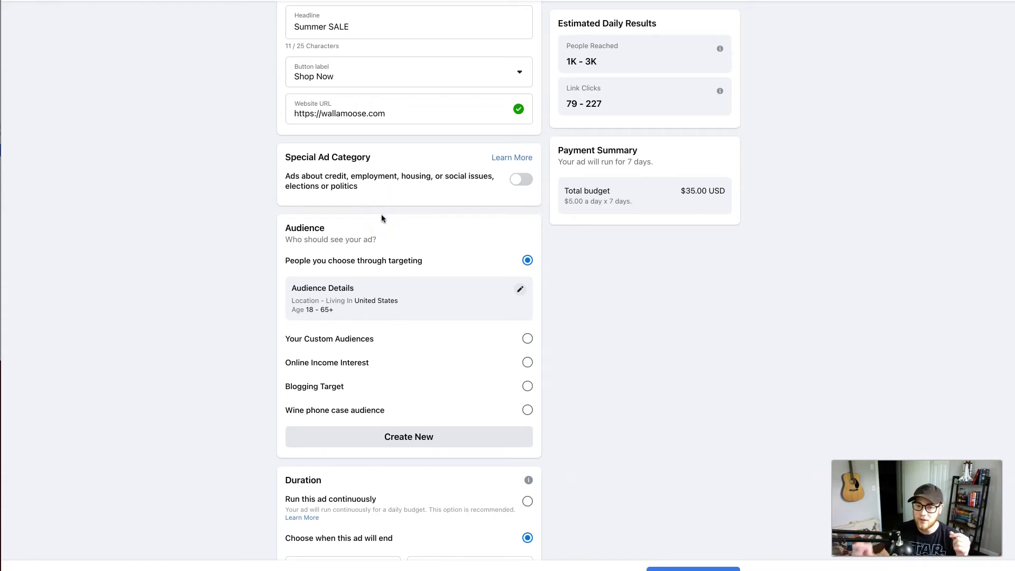
left_click(522, 181)
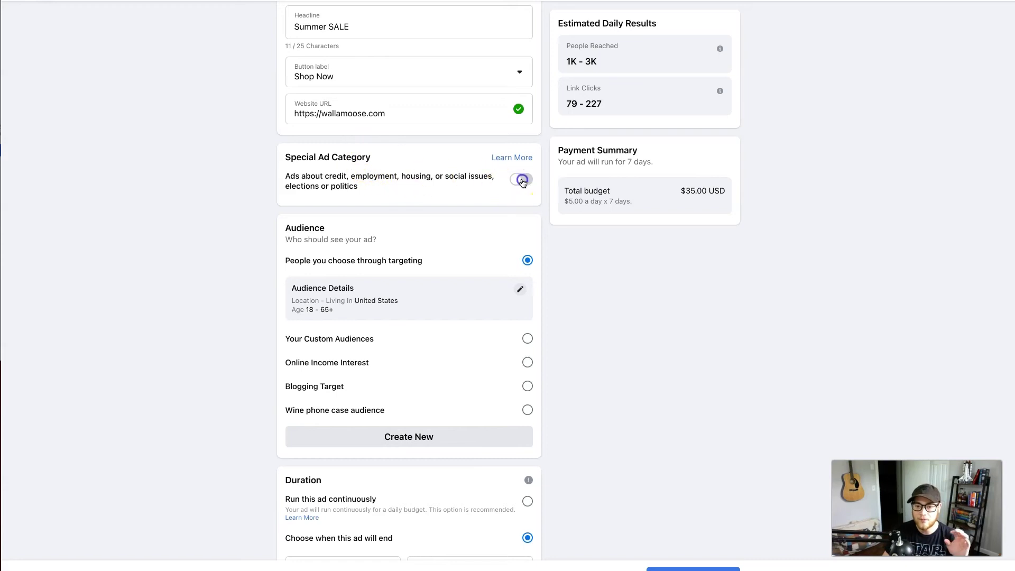
left_click(522, 212)
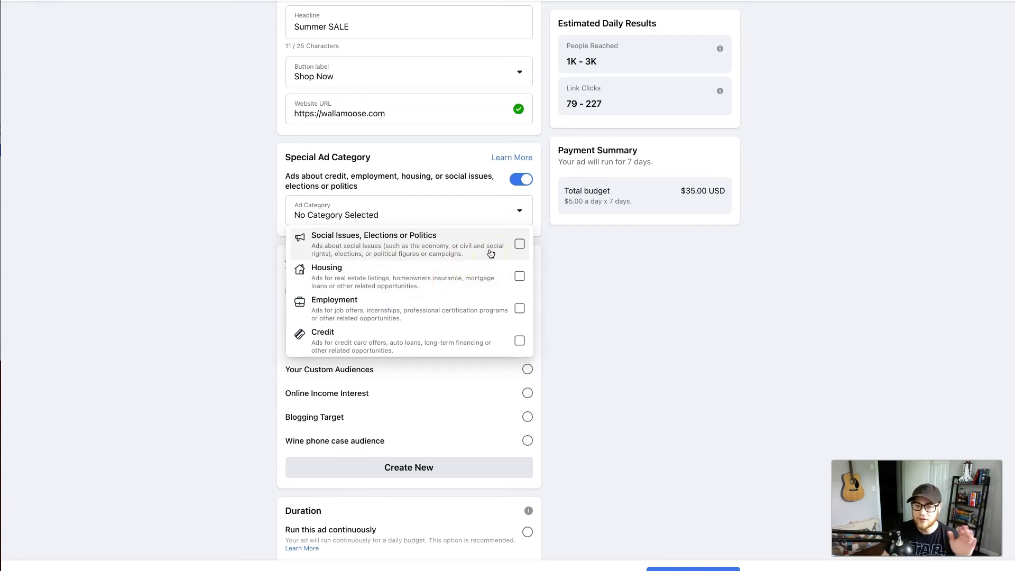
left_click(524, 180)
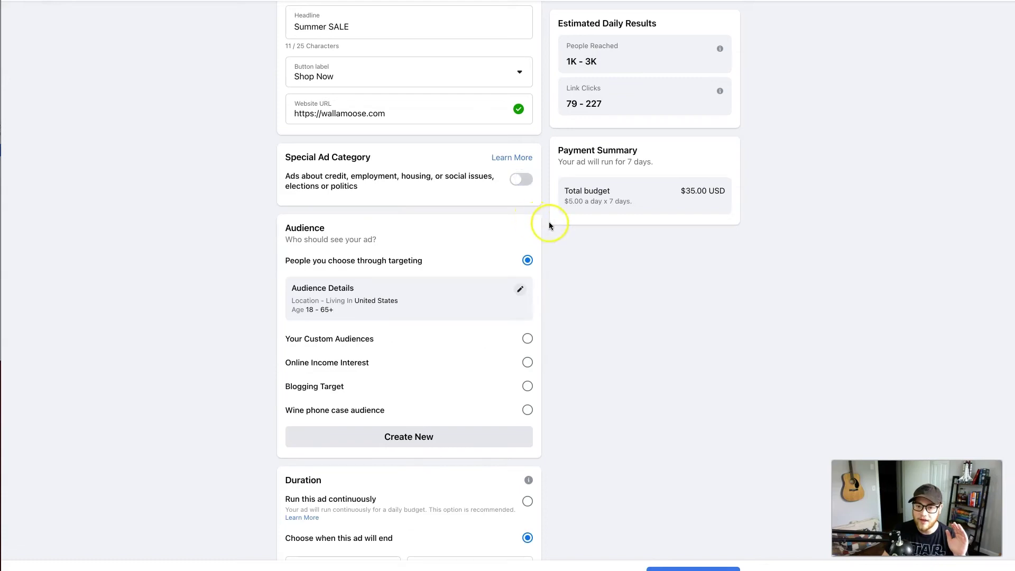
Switch to Ads Manager, view its Audiences page, and return to the ad's audience section.
scroll(548, 220, "down", 2)
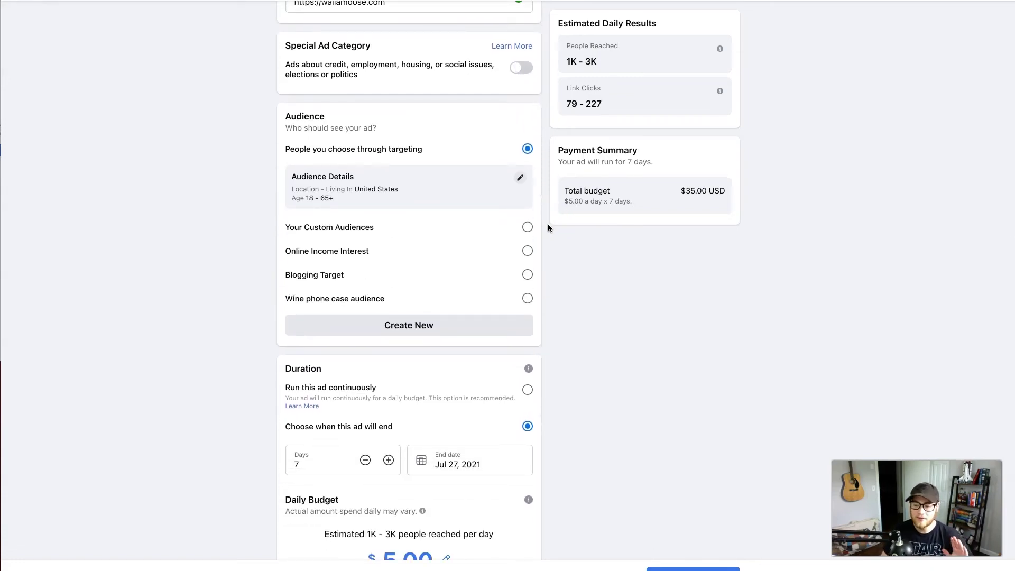
left_click(433, 188)
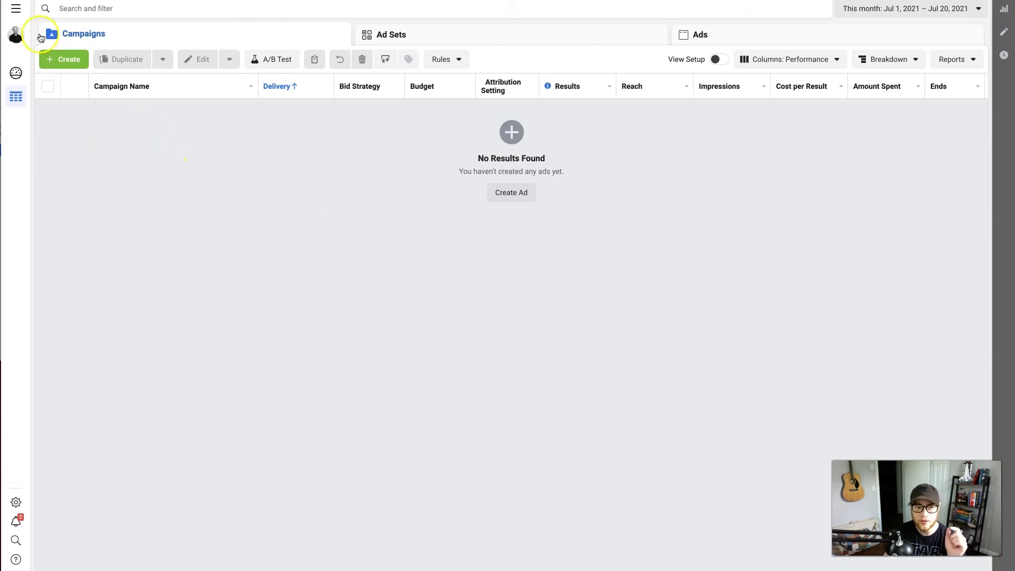
left_click(16, 9)
scroll(122, 254, "down", 2)
scroll(116, 278, "down", 1)
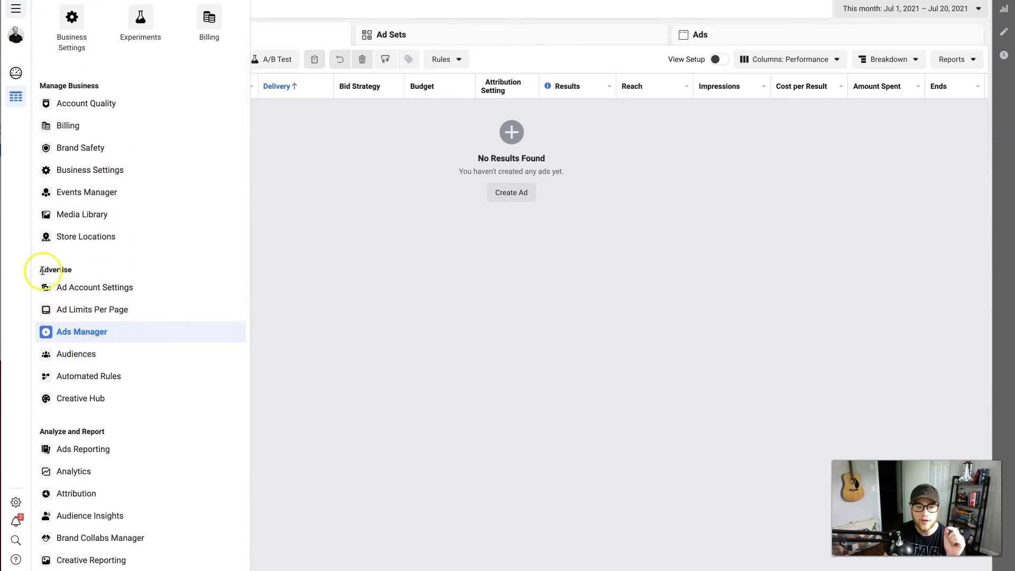
left_click(69, 360)
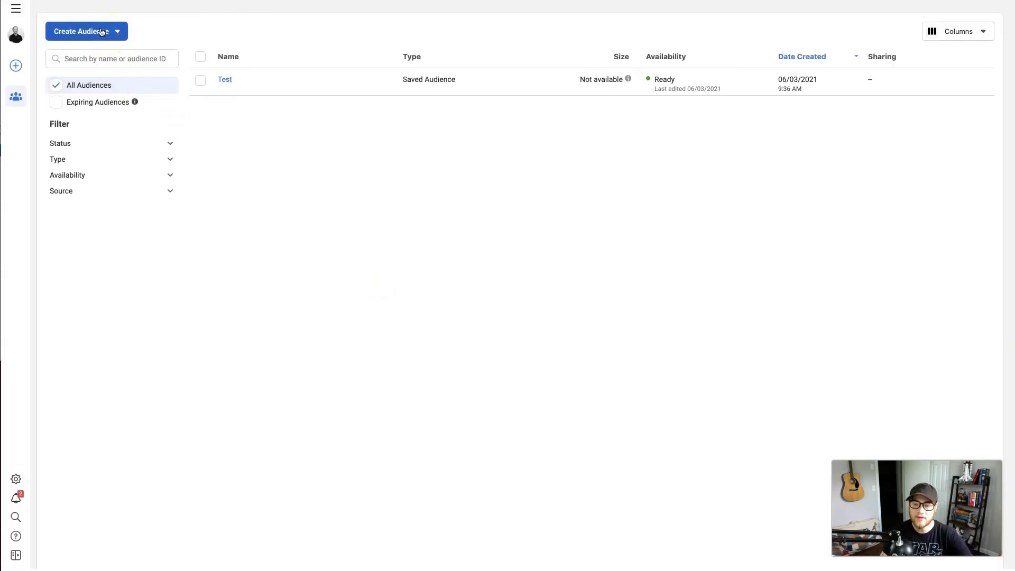
left_click(185, 35)
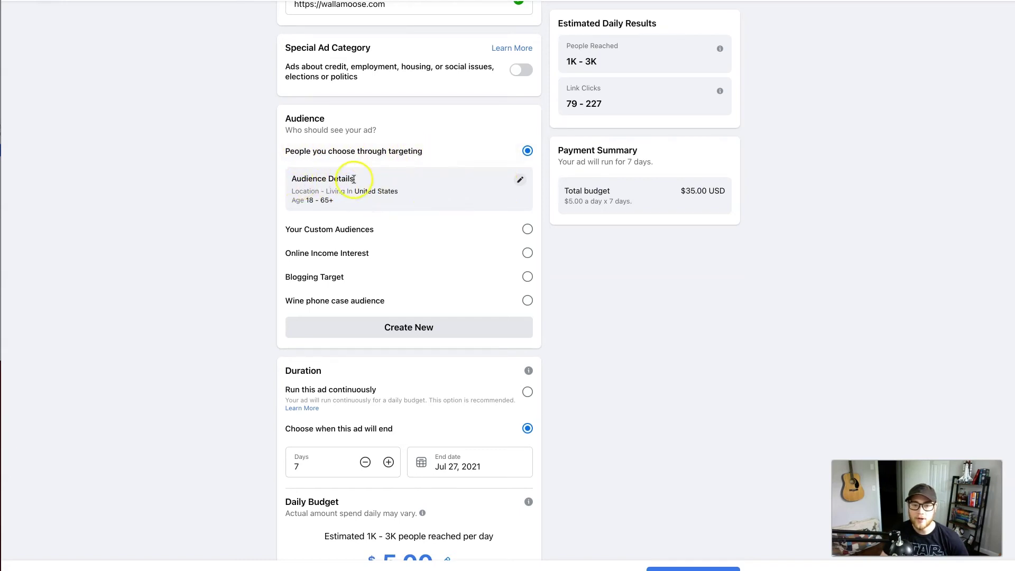
Edit the targeted audience's details and set the age range to 22–40.
left_click(518, 183)
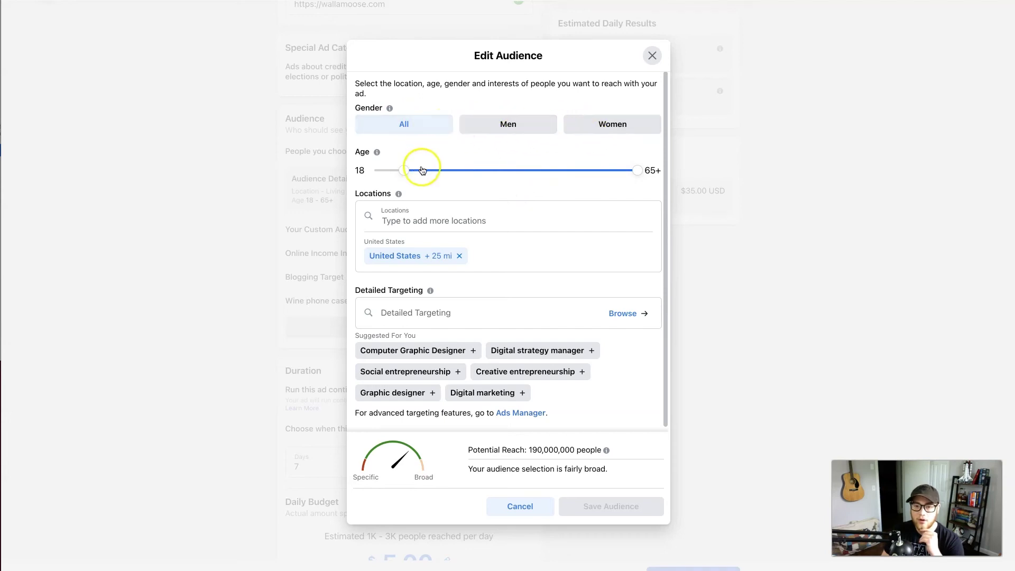
left_click_drag(636, 170, 513, 174)
left_click_drag(403, 170, 423, 177)
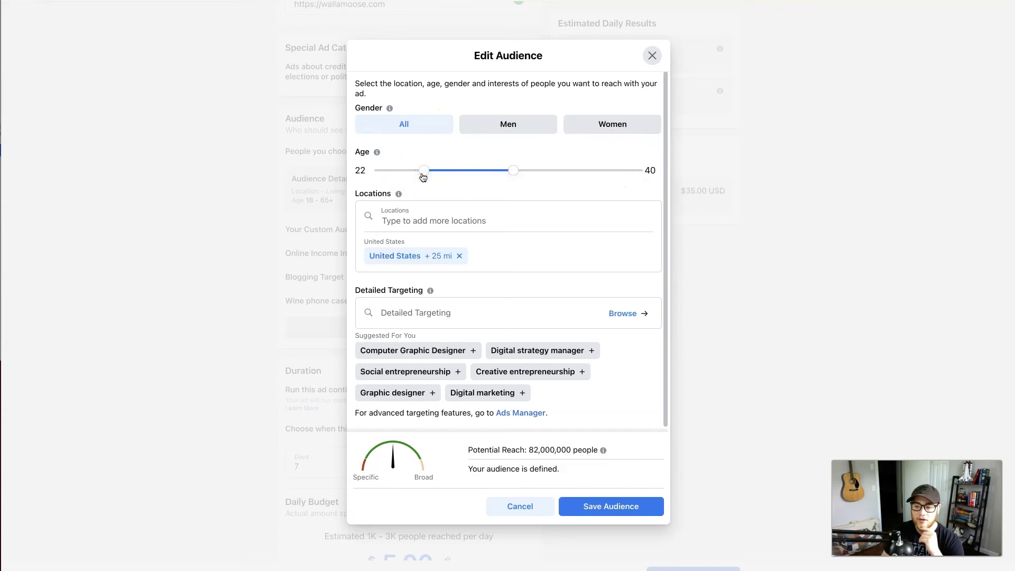
Try the Men and Women gender options for the audience and return the selection to All.
left_click(510, 127)
left_click(416, 129)
left_click(577, 130)
left_click(420, 127)
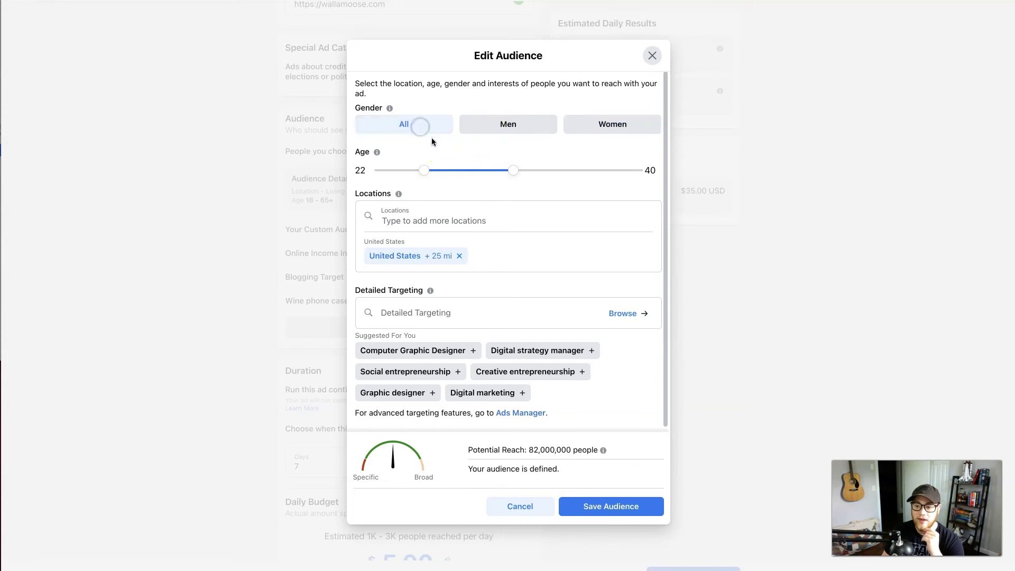
Replace the United States location in the audience with the city of Nashville, Tennessee.
scroll(432, 142, "down", 1)
left_click(435, 197)
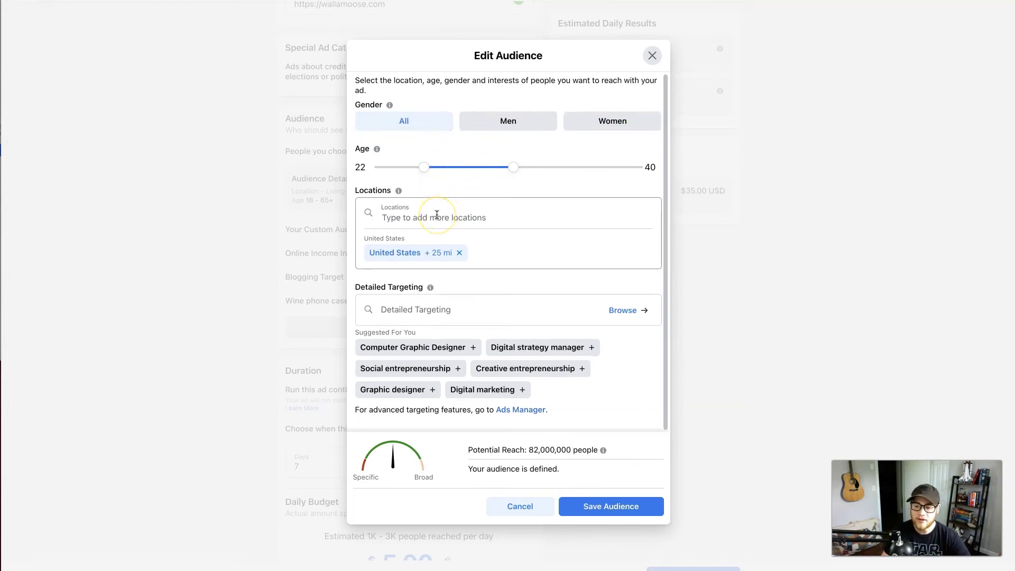
left_click(437, 214)
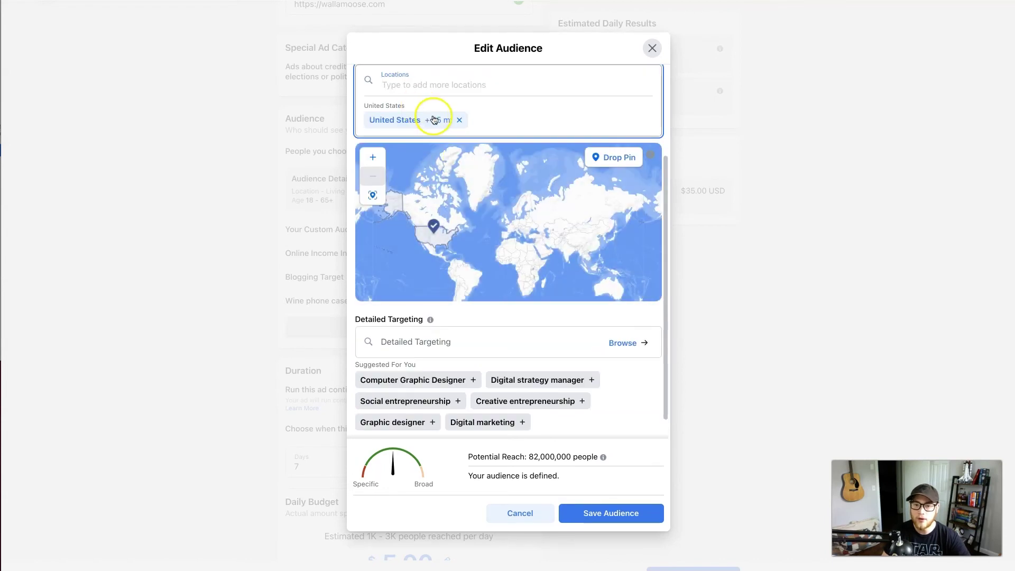
left_click(459, 120)
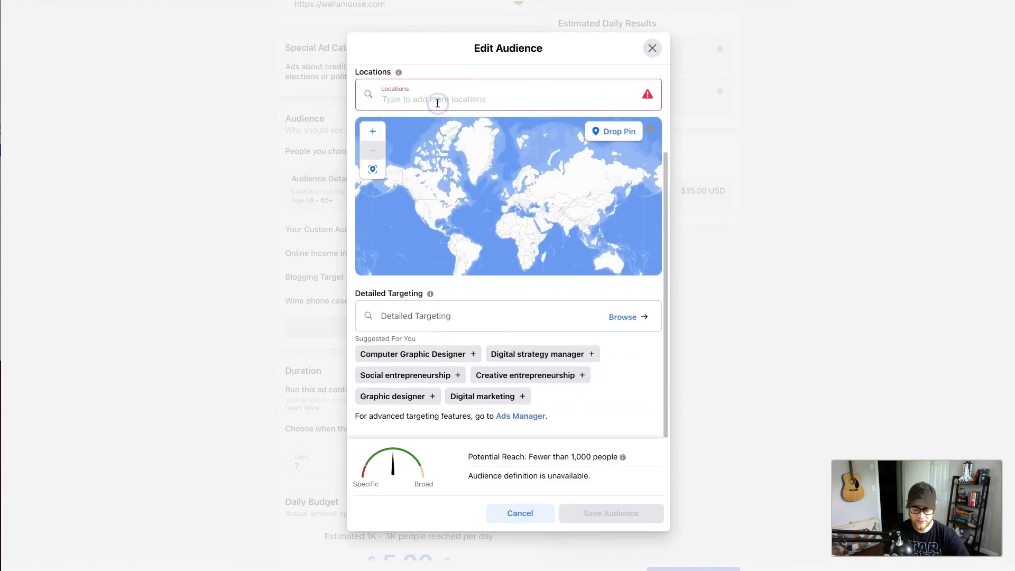
type("nashville")
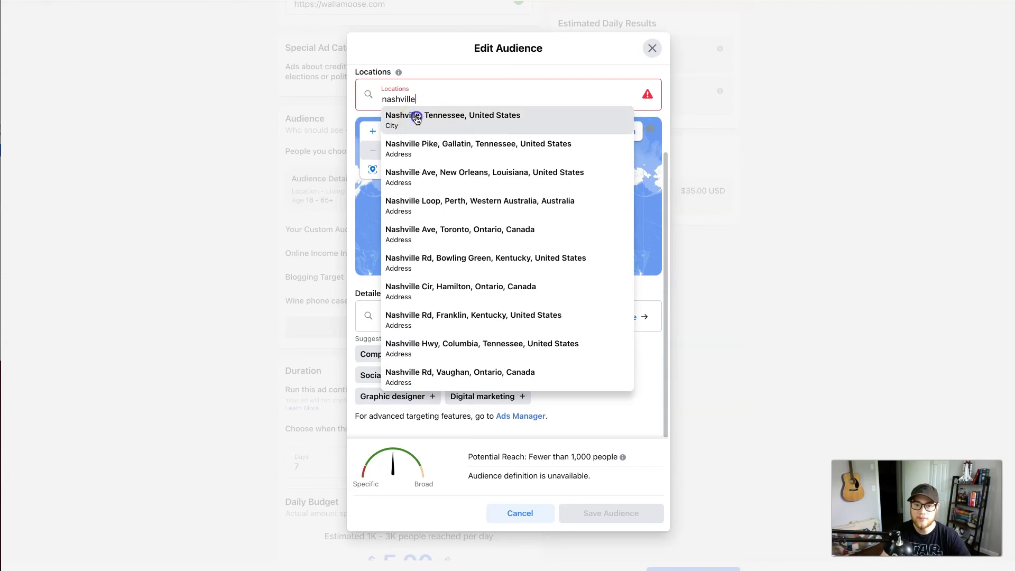
left_click(416, 118)
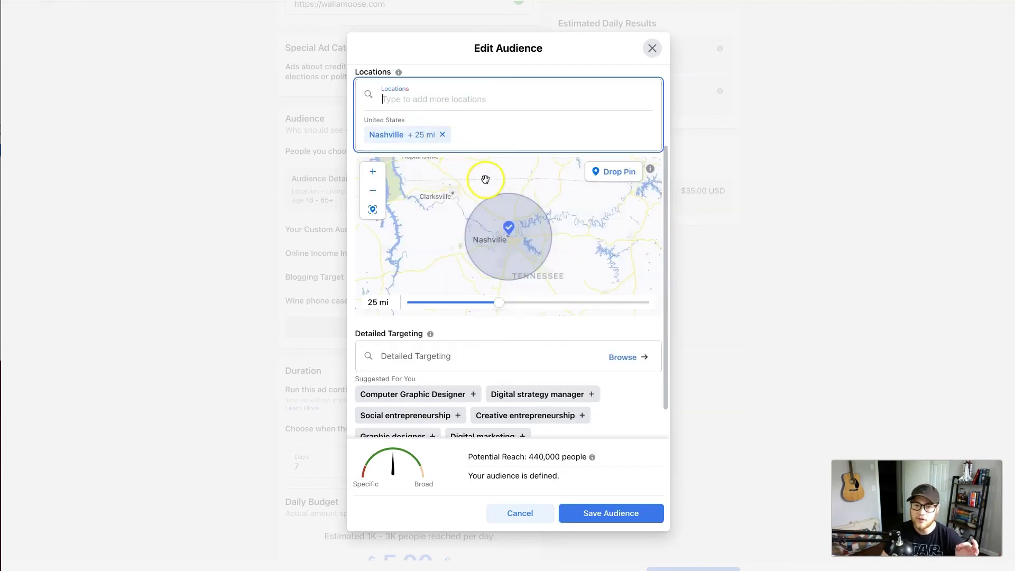
Remove Nashville from the audience locations and add the country United States instead.
left_click(442, 135)
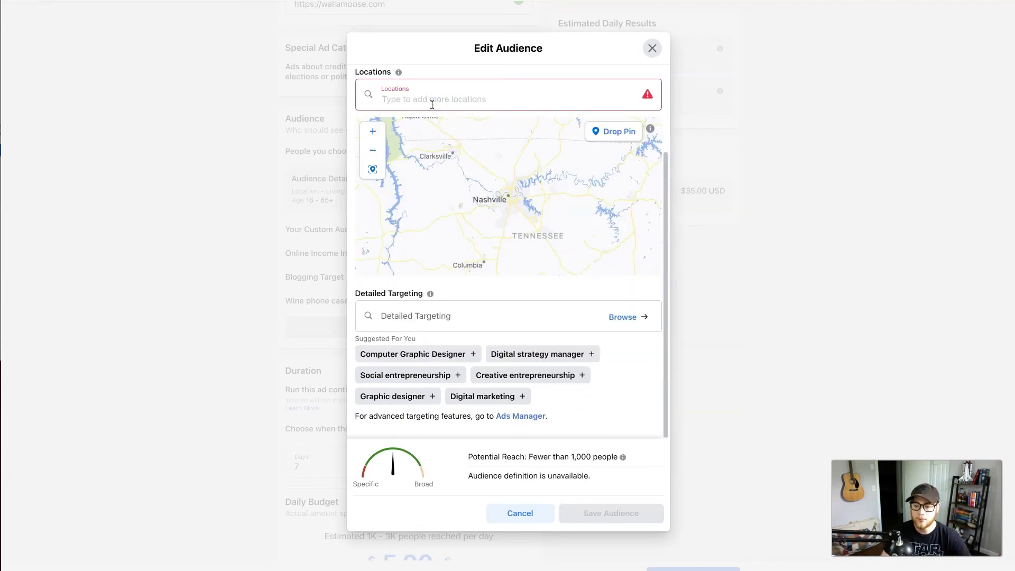
left_click(432, 104)
type("united")
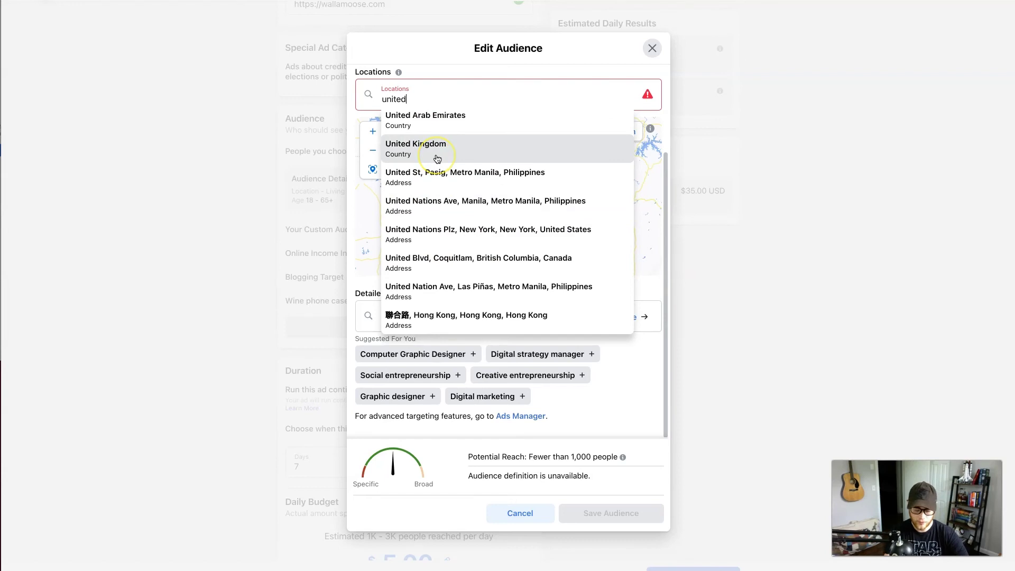
type(" state")
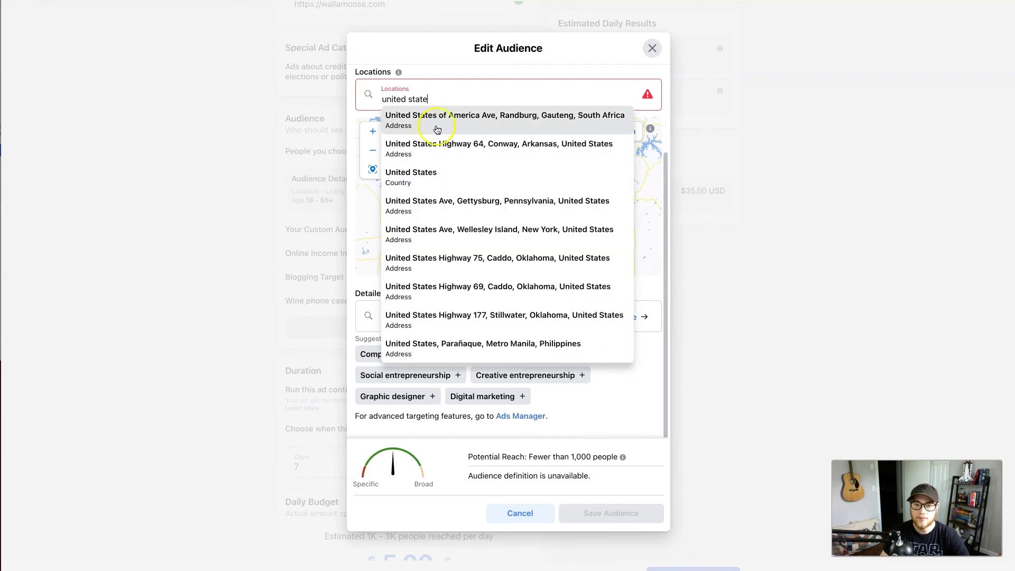
left_click(449, 175)
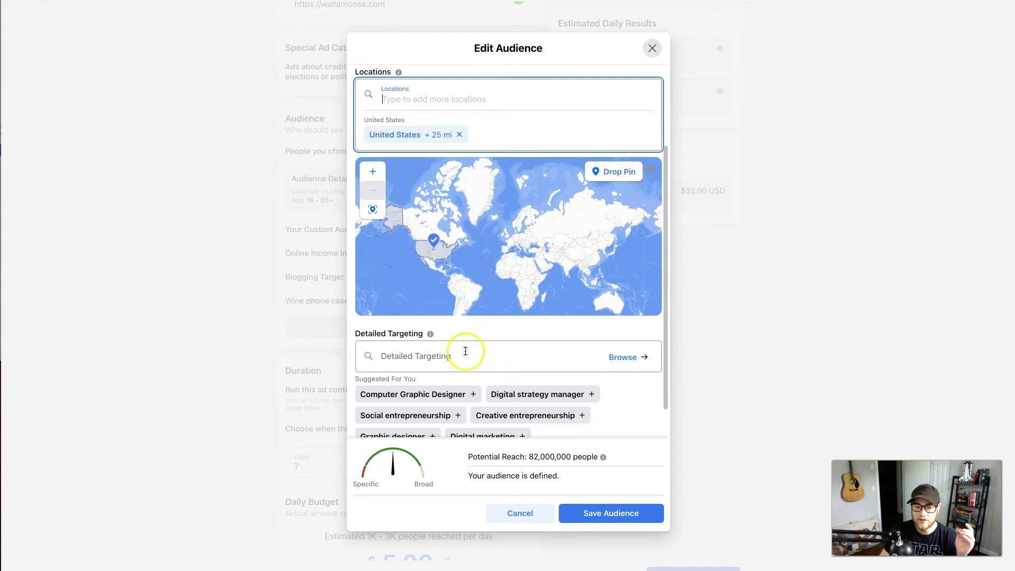
Add the interests Fishing, Fishing line and Fishing tackle to the audience's detailed targeting.
scroll(468, 348, "down", 1)
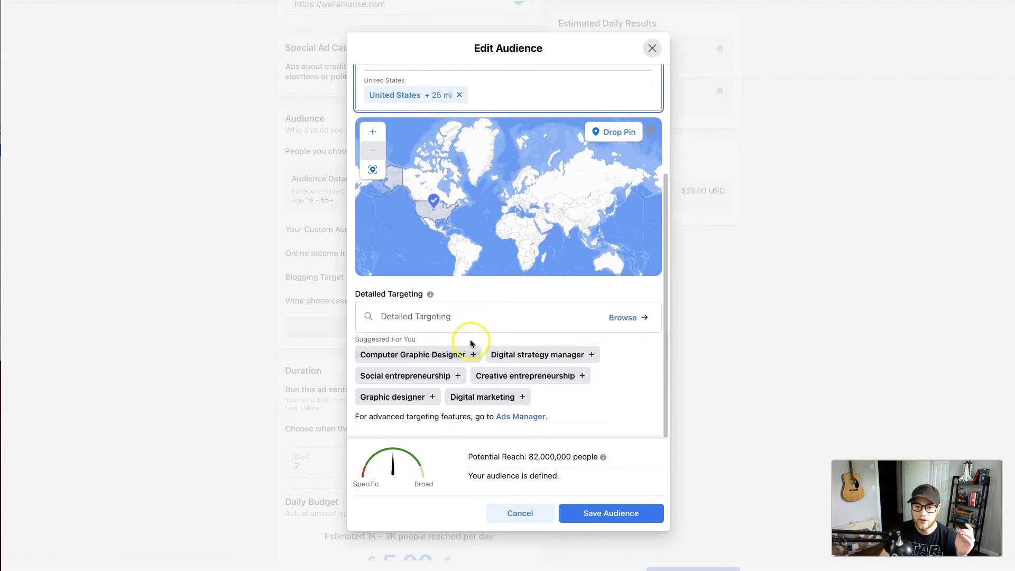
left_click(432, 315)
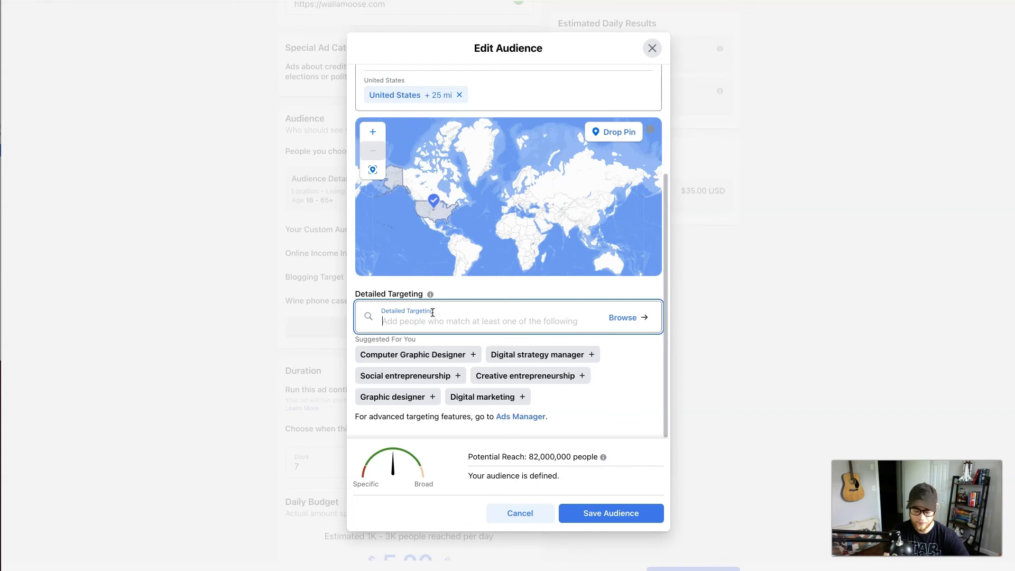
type("fishing")
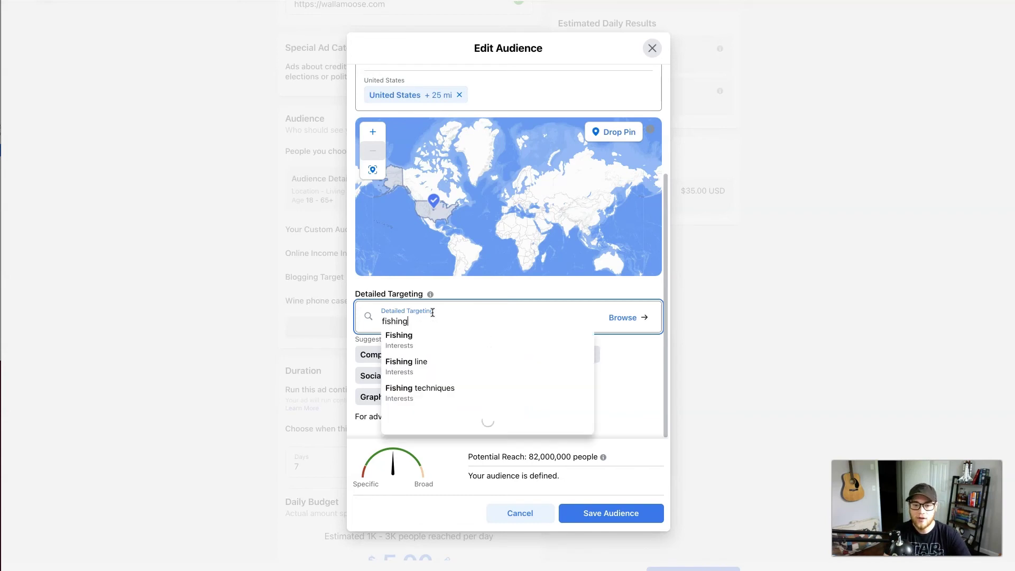
left_click(431, 342)
type("fishing")
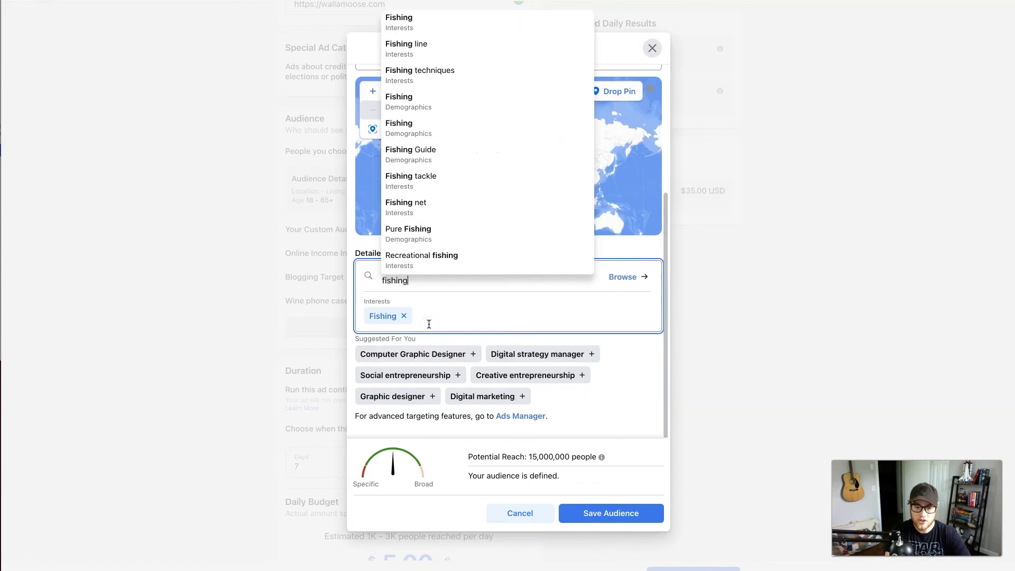
left_click(424, 47)
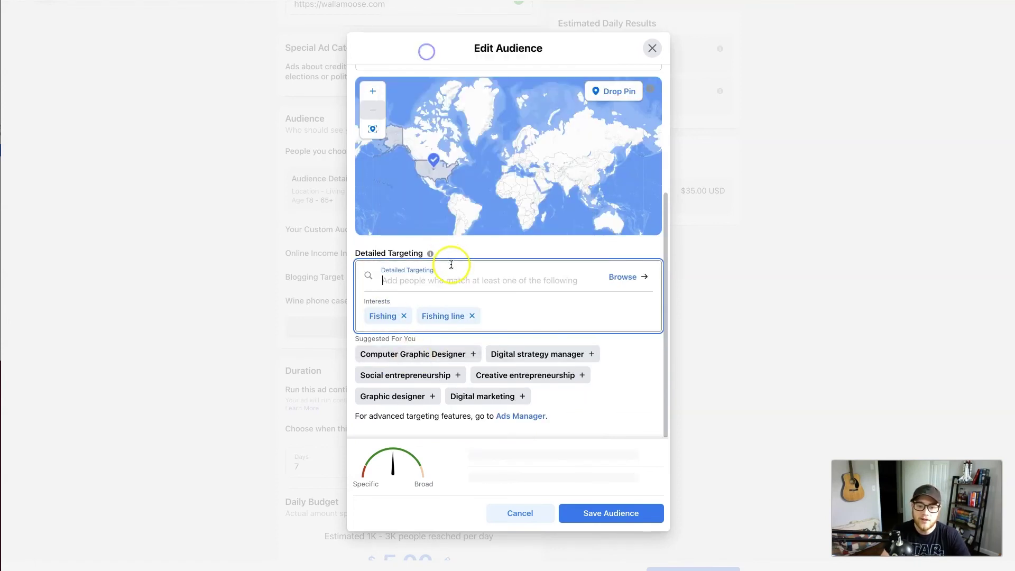
type("fishing")
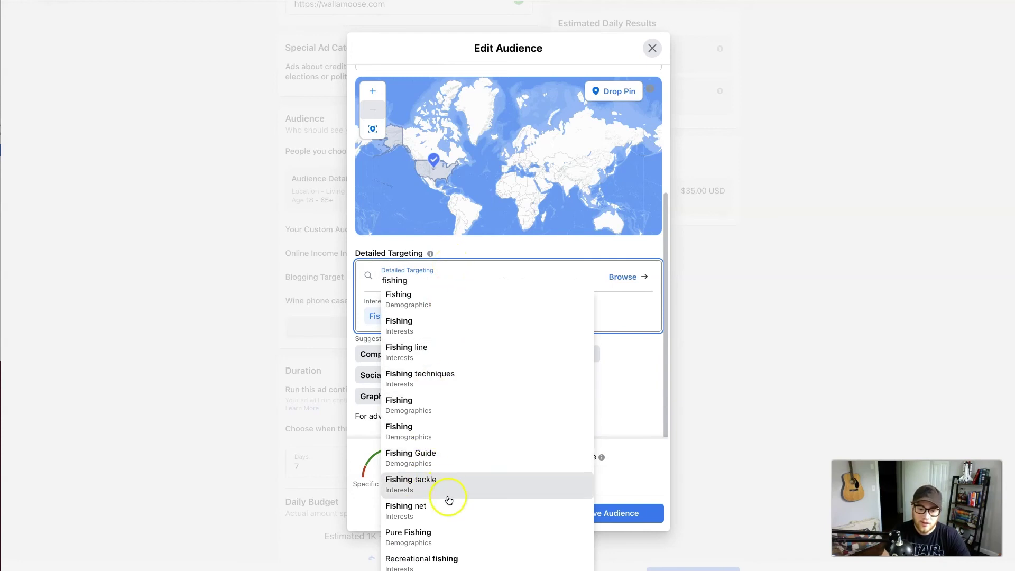
left_click(428, 482)
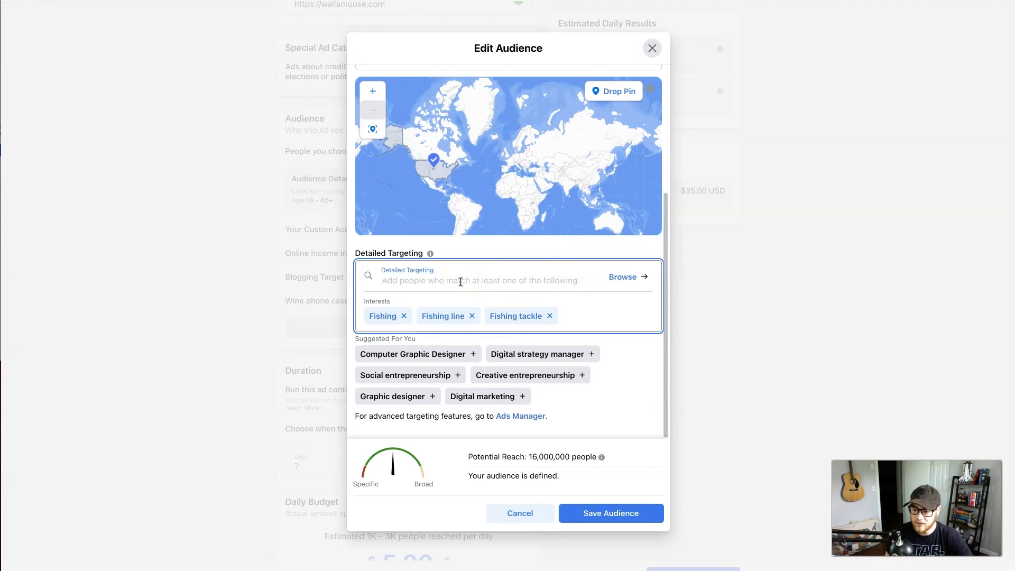
Browse the demographic targeting categories, examine the Life Events and Anniversary options, and return to the audience settings.
left_click(621, 278)
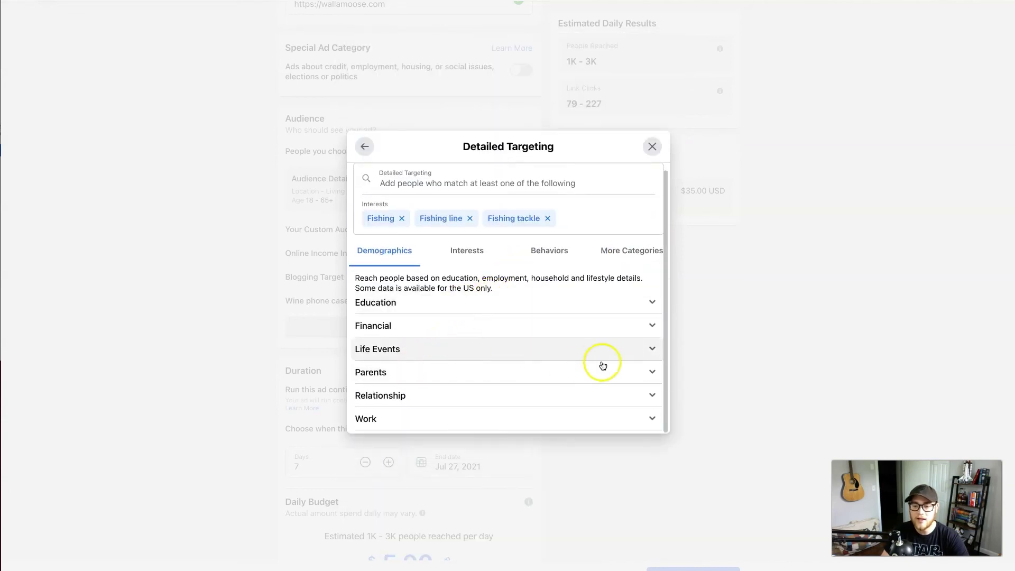
left_click(650, 350)
scroll(464, 366, "down", 3)
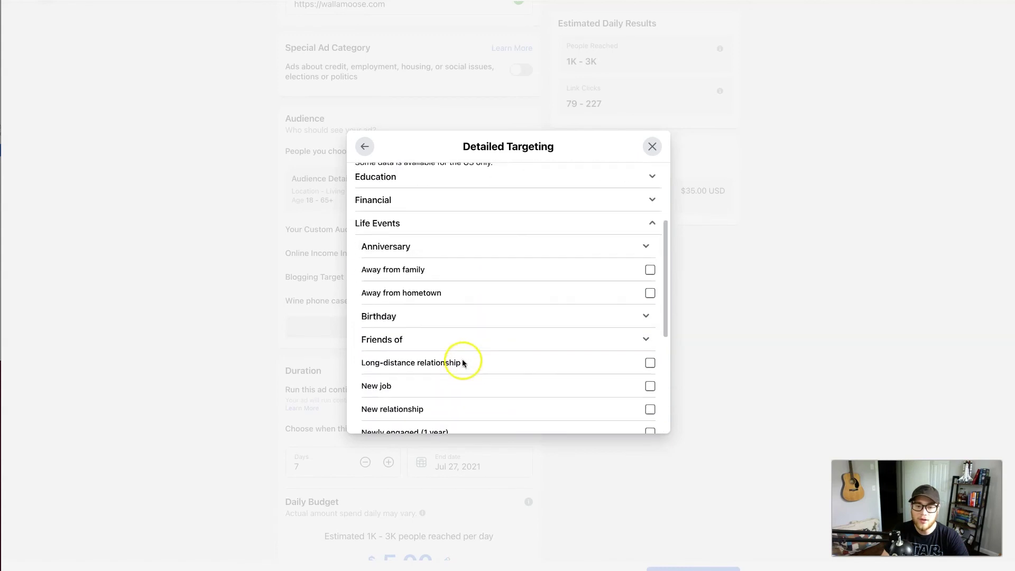
left_click(641, 252)
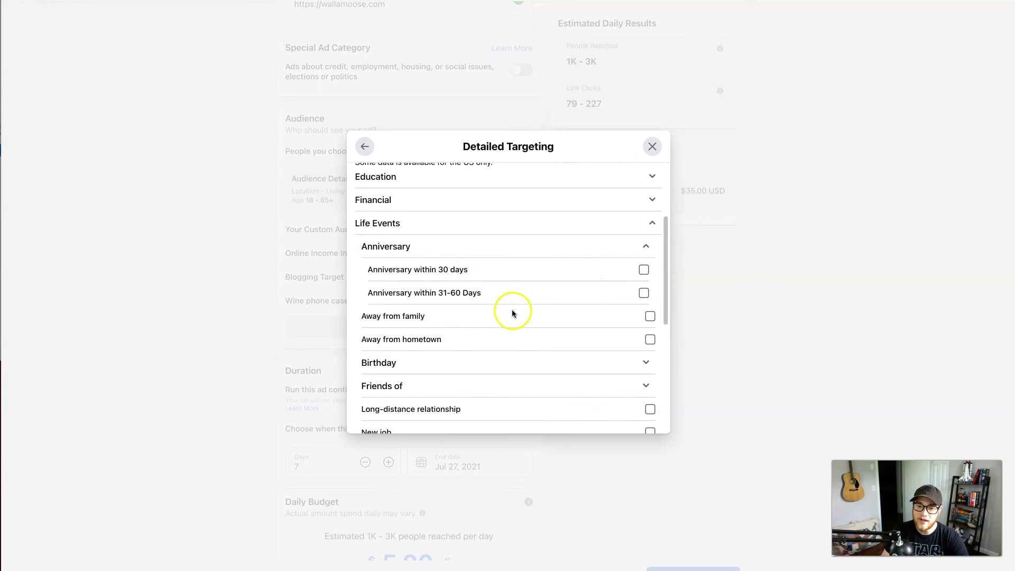
scroll(482, 340, "down", 3)
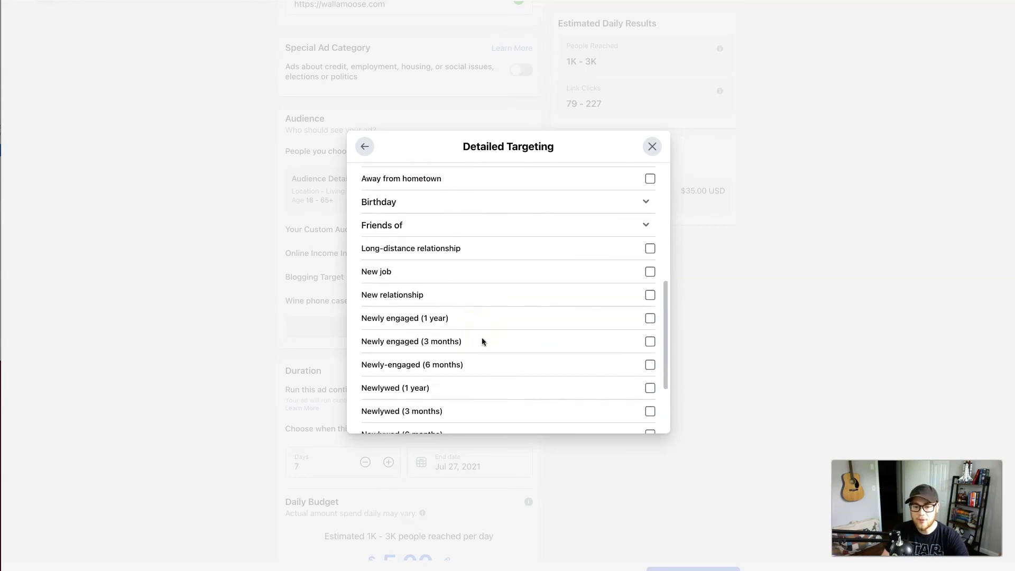
scroll(480, 337, "down", 2)
scroll(433, 382, "up", 5)
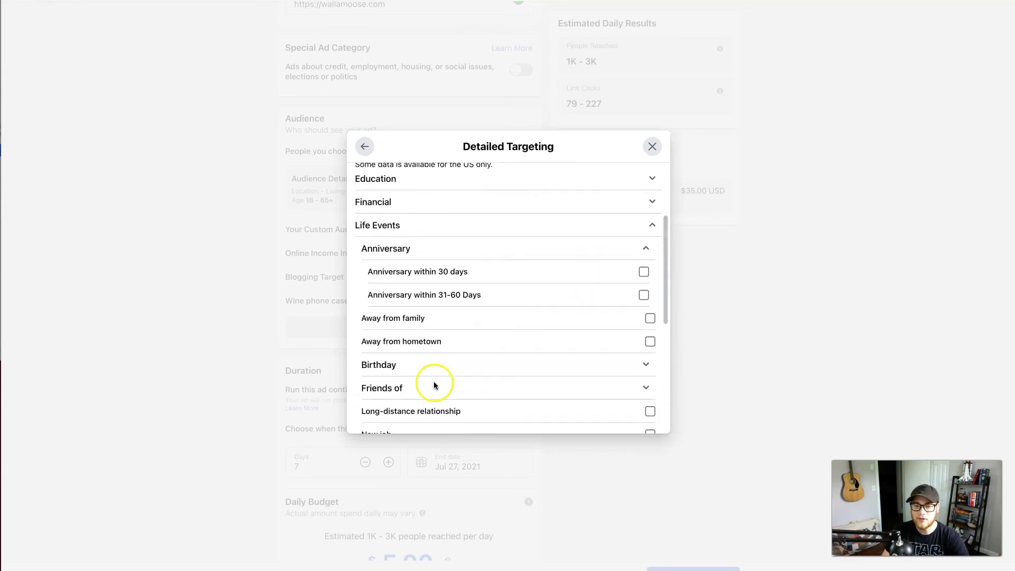
scroll(433, 382, "up", 3)
scroll(439, 366, "down", 1)
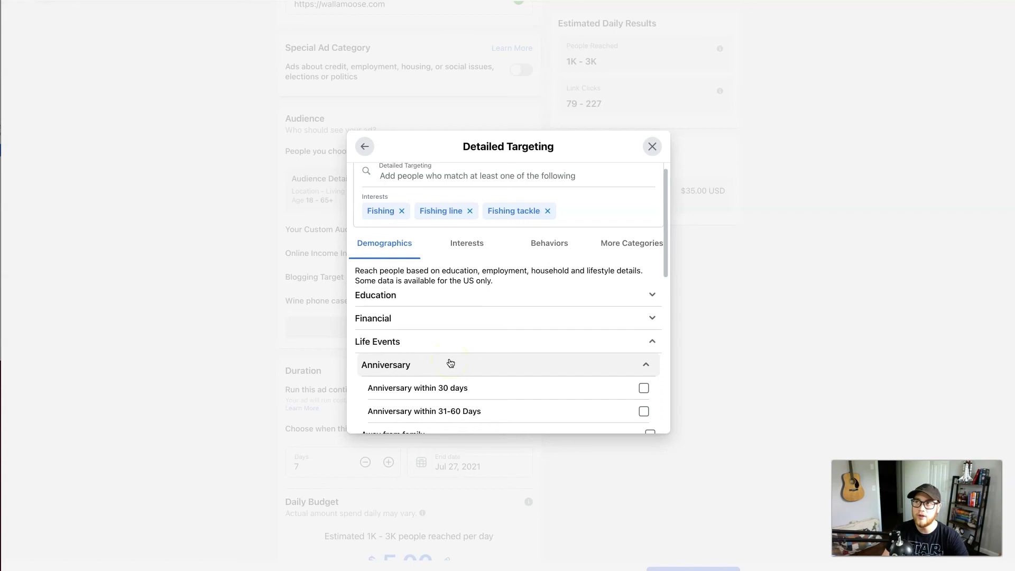
left_click(364, 146)
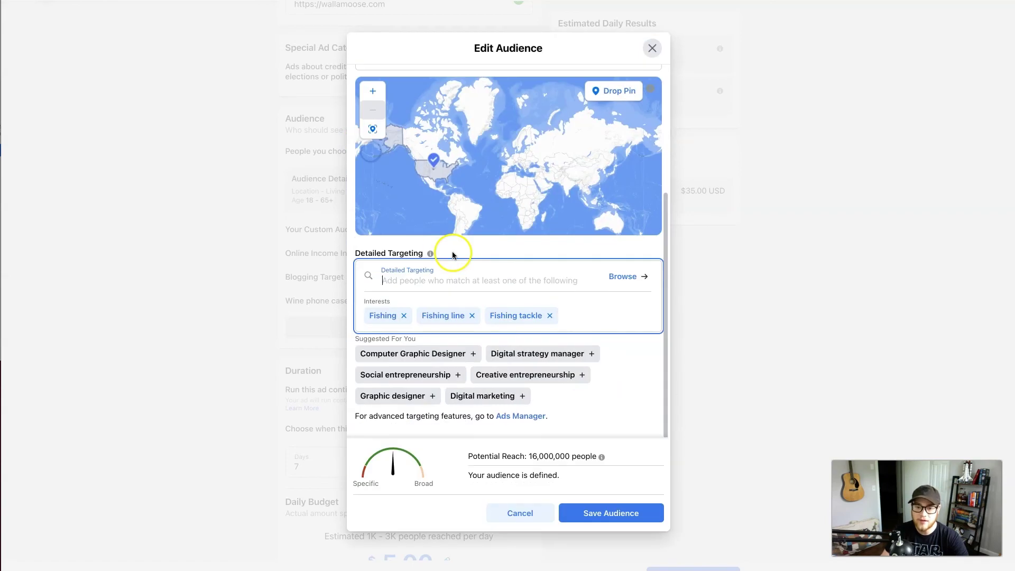
Save the edited audience and set the ad's duration to 5 days, checking the total budget.
left_click(611, 514)
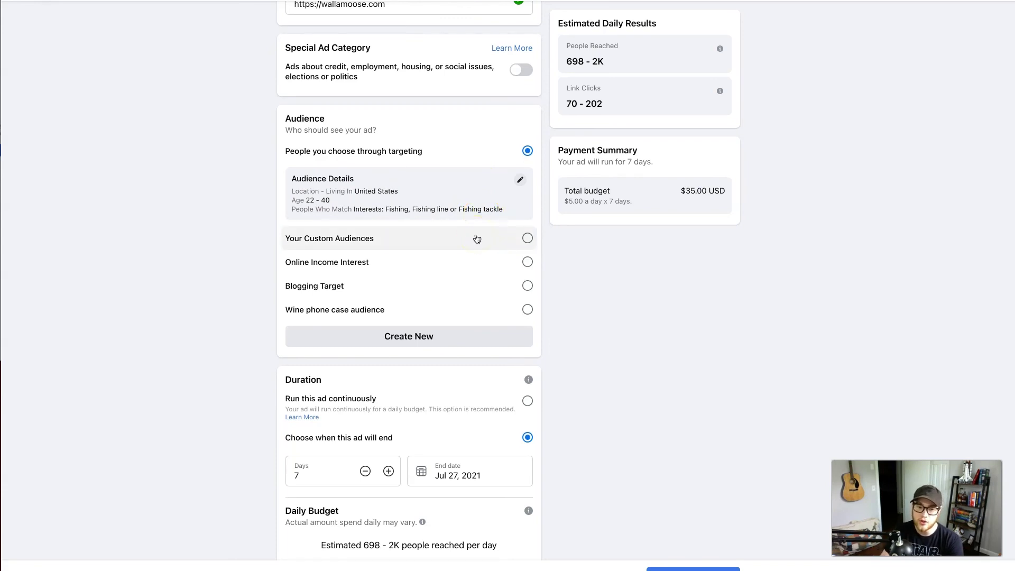
scroll(479, 242, "down", 4)
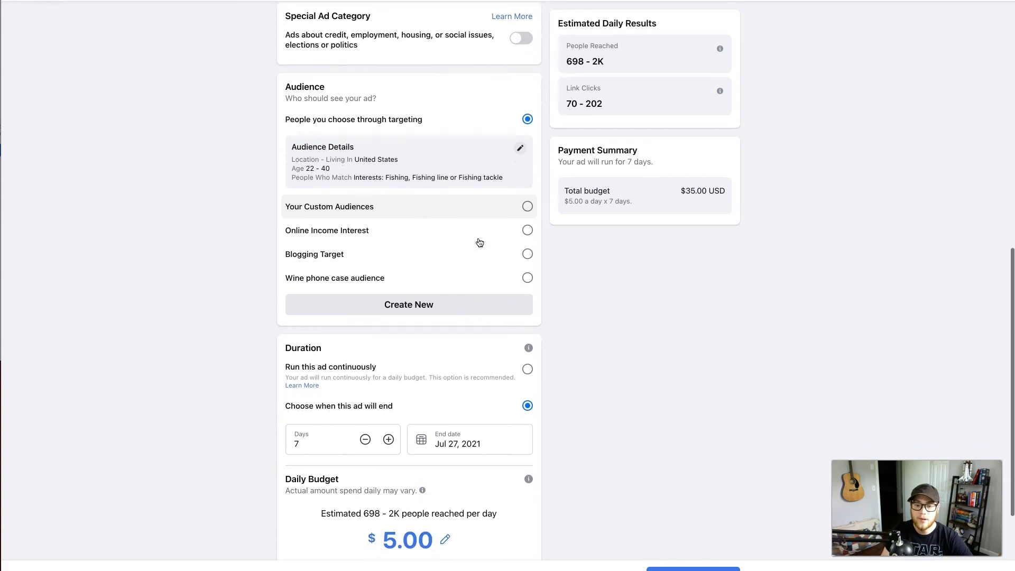
left_click(499, 252)
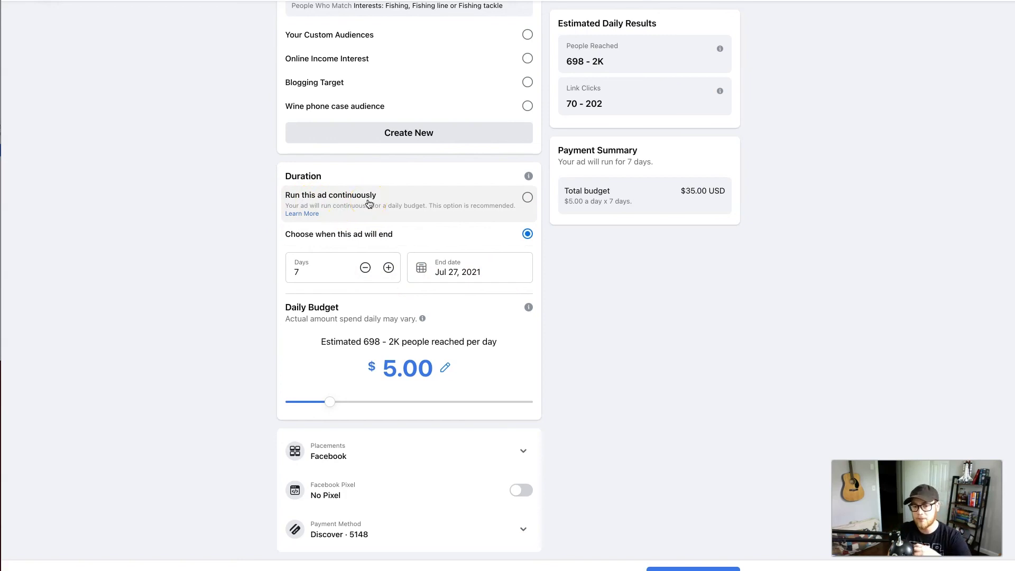
left_click(365, 268)
left_click(366, 268)
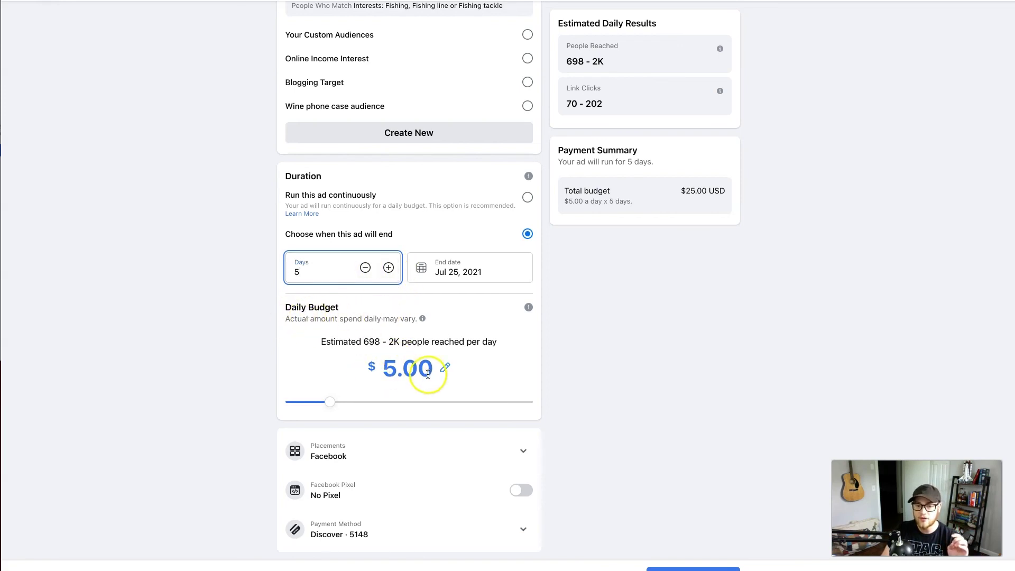
left_click_drag(683, 191, 723, 192)
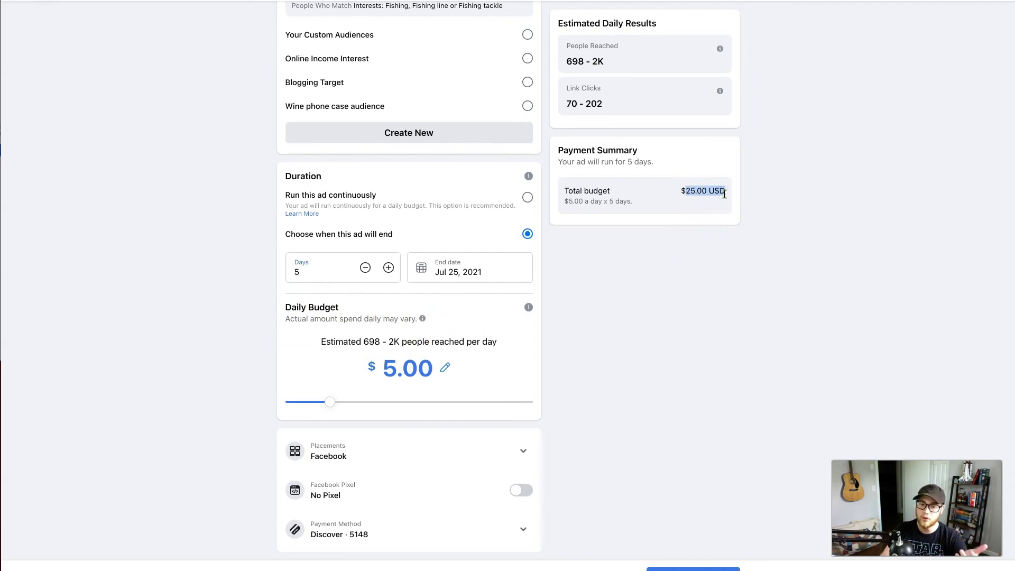
Set the ad's daily budget to $2.00 and check the total budget in the payment summary.
left_click(445, 367)
left_click_drag(404, 393, 389, 393)
type("2")
left_click(486, 388)
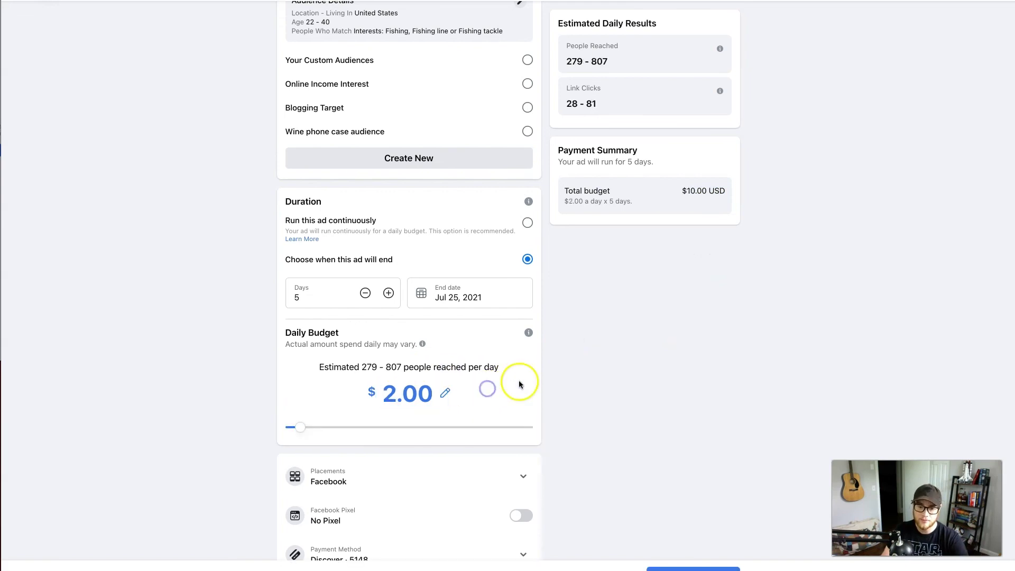
left_click_drag(686, 190, 732, 193)
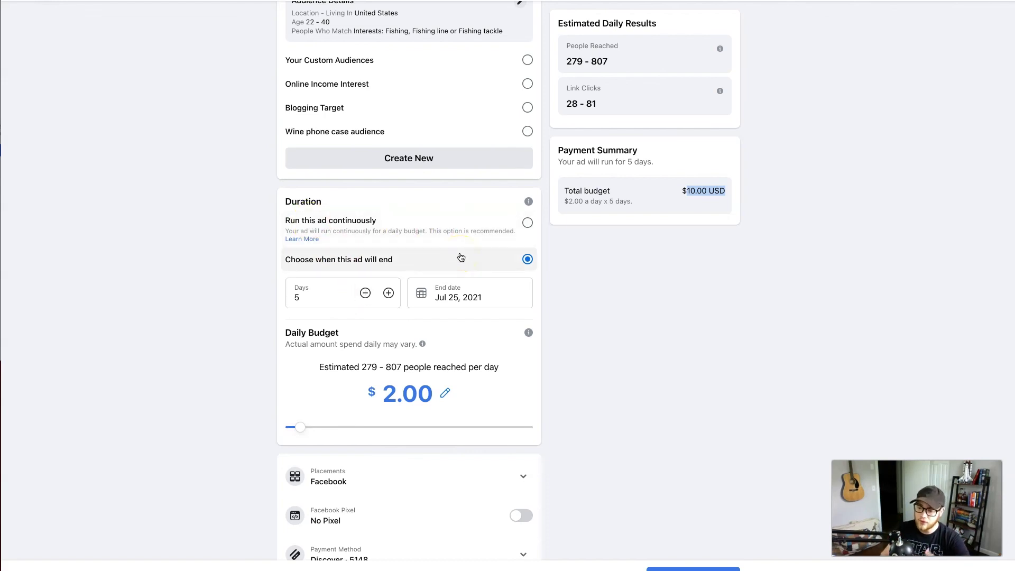
scroll(475, 264, "down", 1)
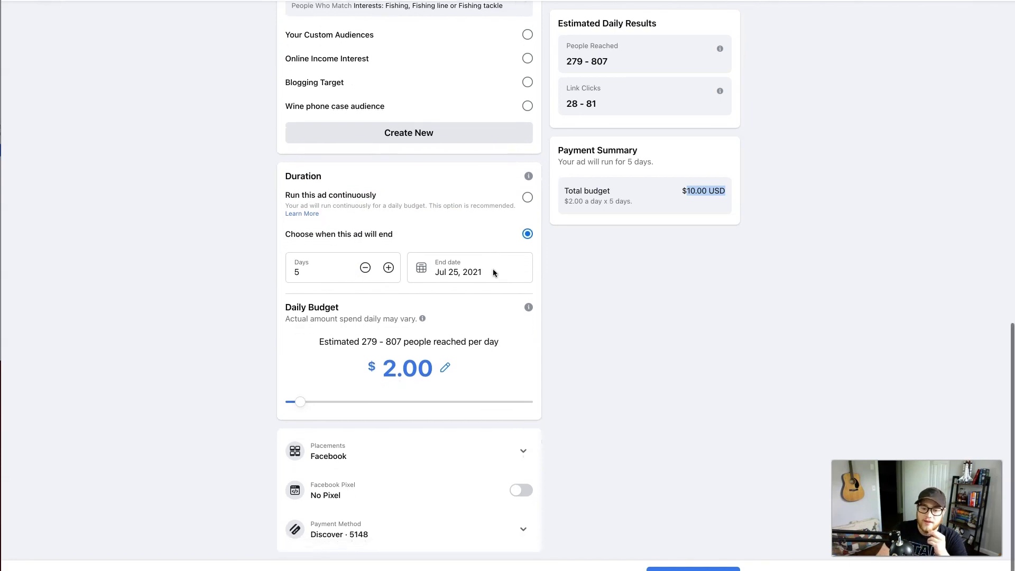